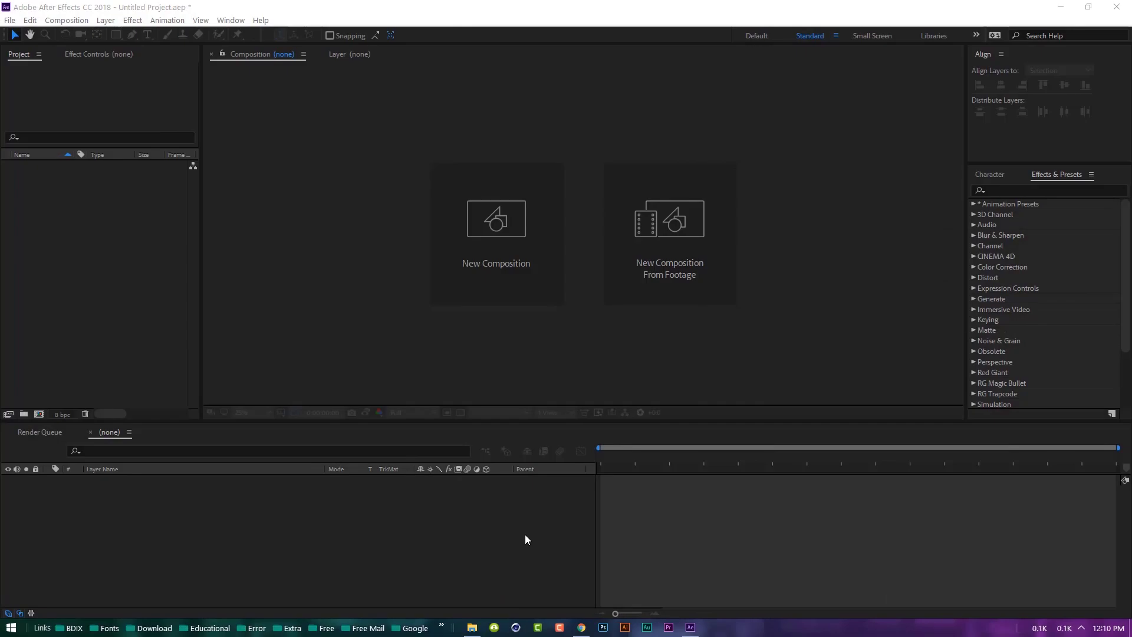
Step: Name the new composition Cinematic Intro at 1920×1080, 23.976 fps, 10 seconds
{"action": "left_click", "coordinate": [516, 265]}
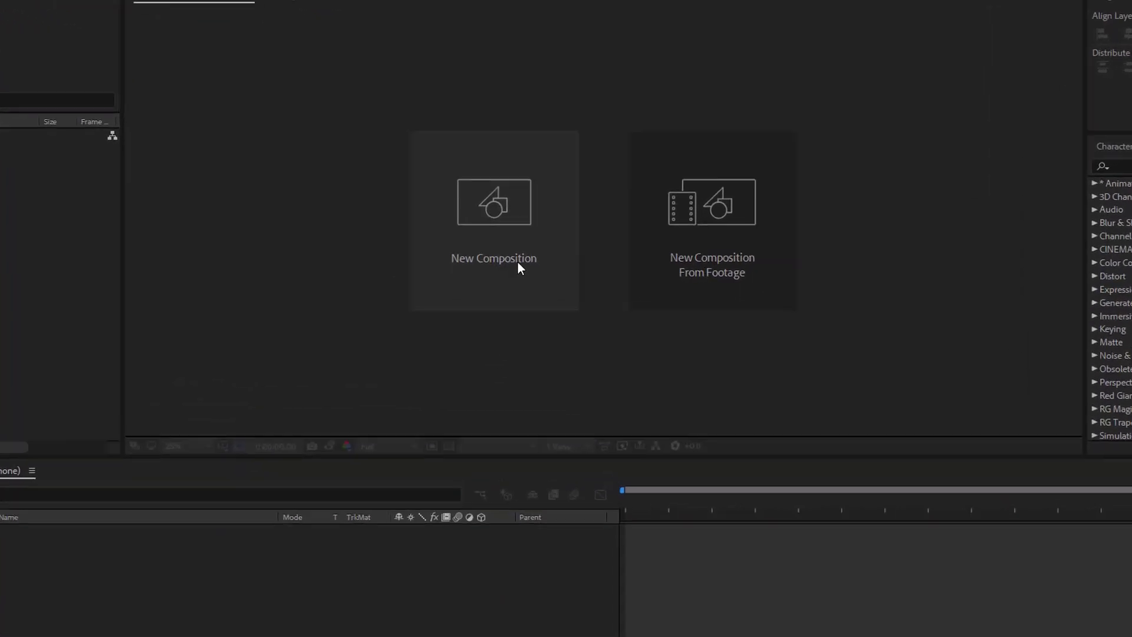
{"action": "type", "text": "Cinematic Intro"}
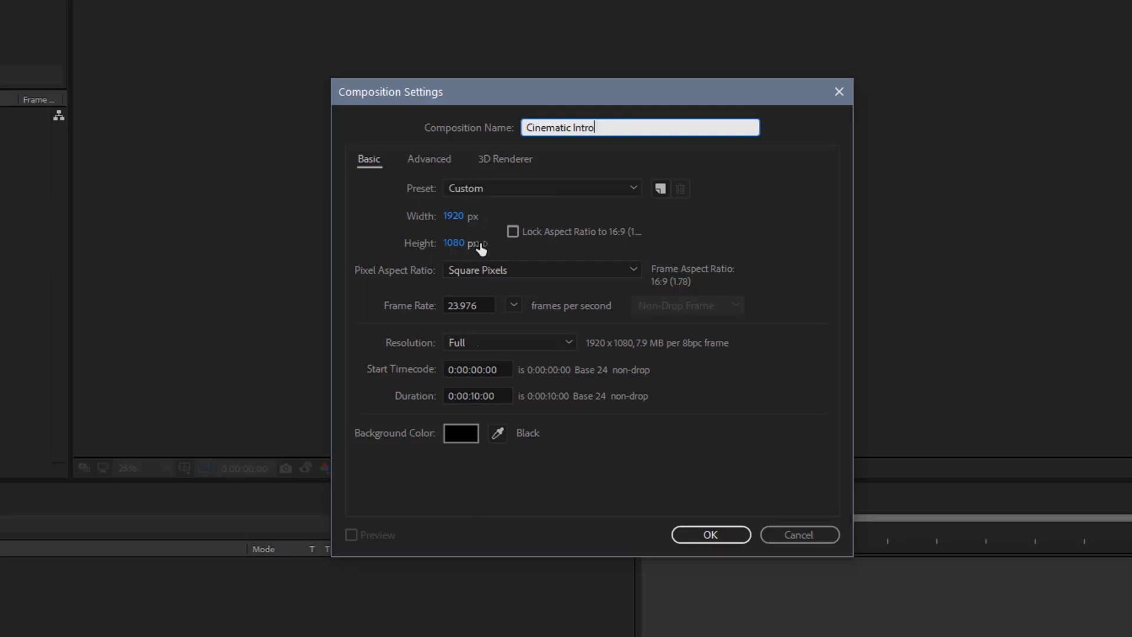
{"action": "left_click", "coordinate": [513, 304]}
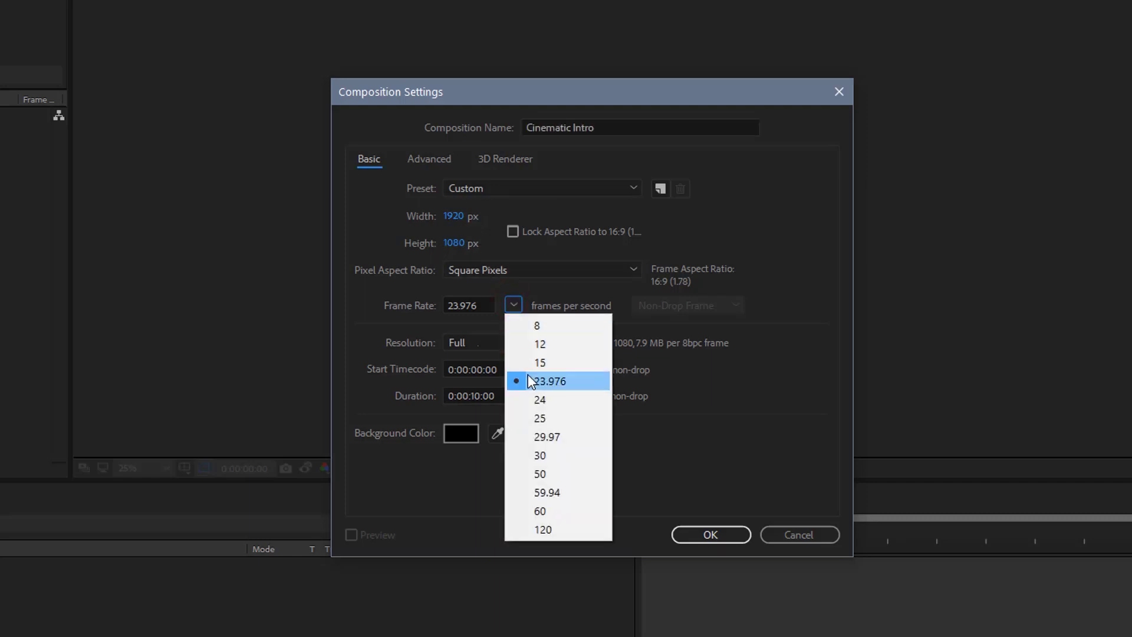
{"action": "left_click", "coordinate": [590, 383]}
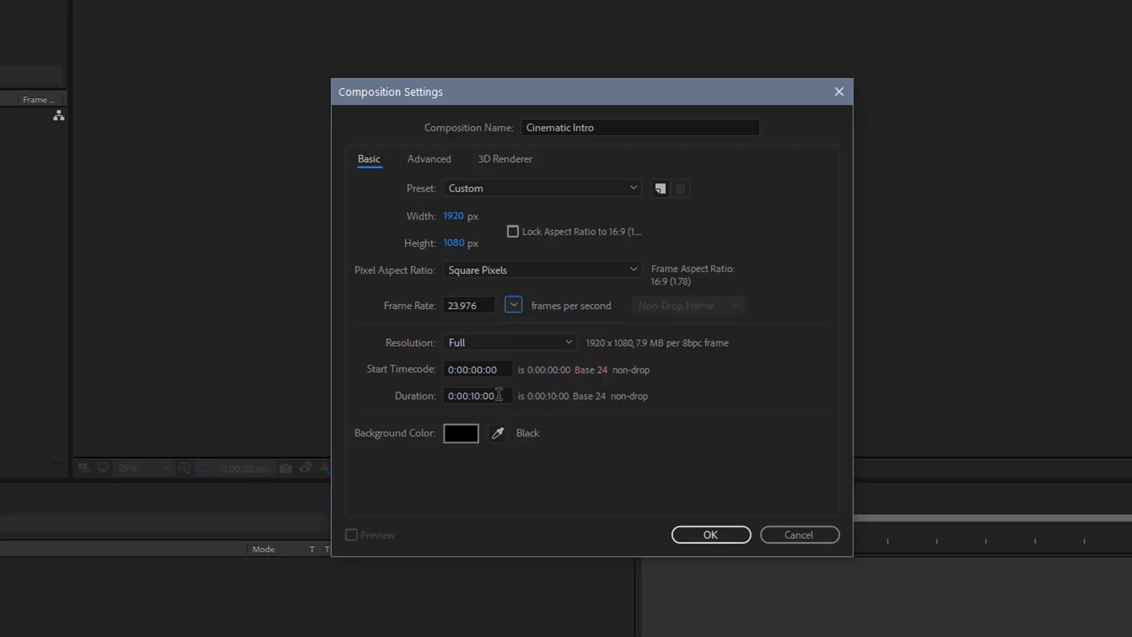
Step: Place the sunset lake clip Stock Footages (6).mp4 into the new composition
{"action": "left_click", "coordinate": [655, 469]}
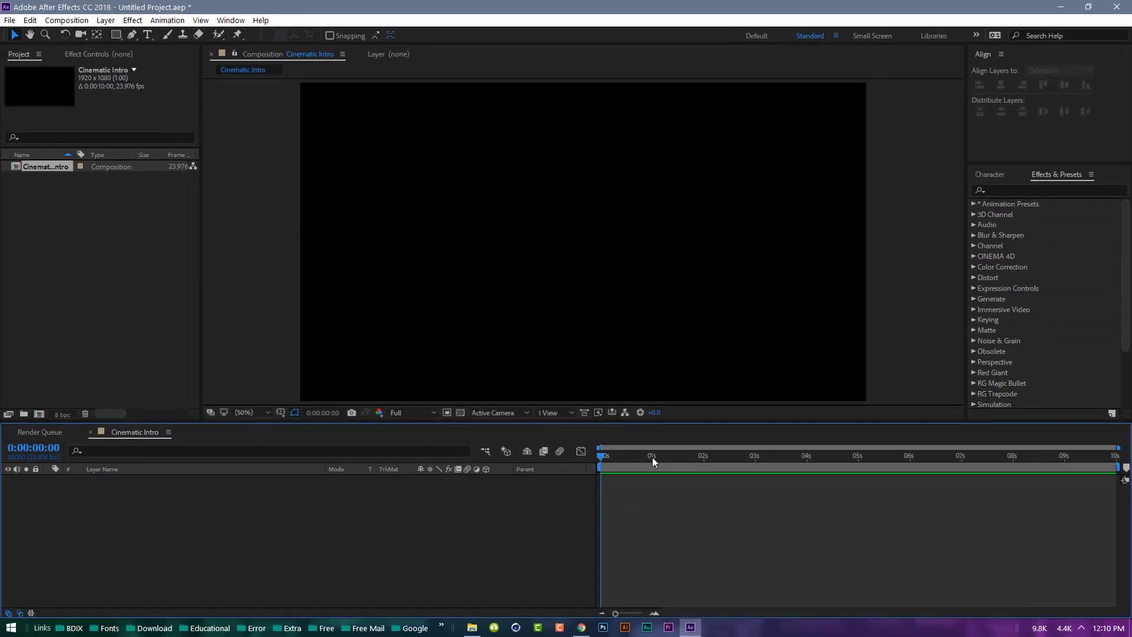
{"action": "left_click", "coordinate": [482, 630]}
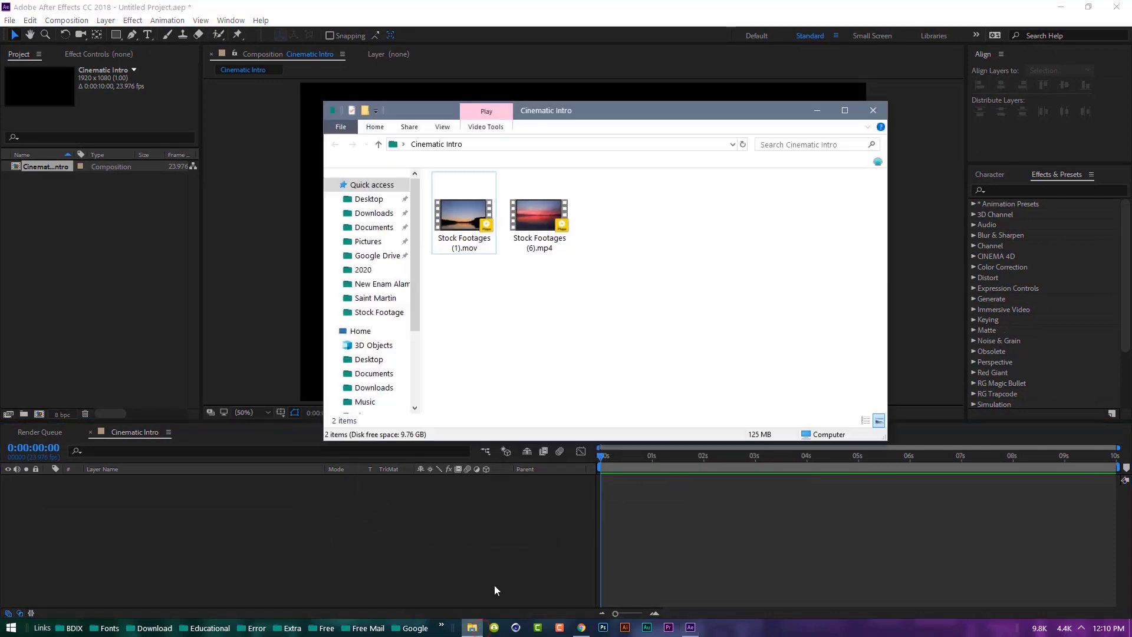
{"action": "left_click_drag", "start_coordinate": [540, 212], "coordinate": [409, 545]}
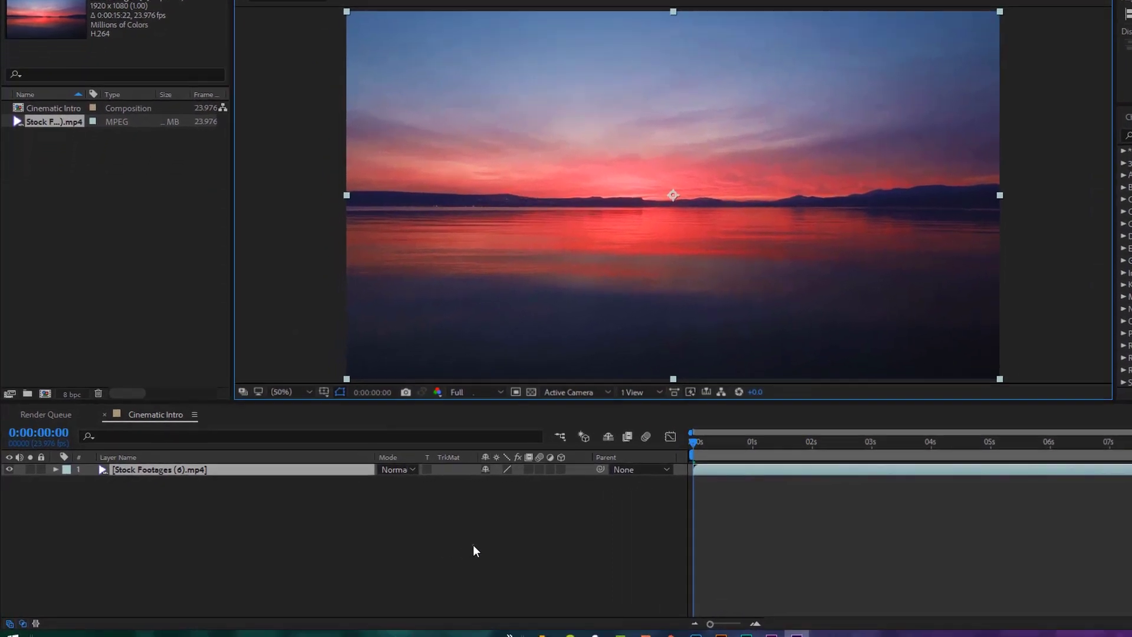
Step: Add an adjustment layer named Film Bar above the footage
{"action": "right_click", "coordinate": [430, 546]}
{"action": "mouse_move", "coordinate": [631, 376]}
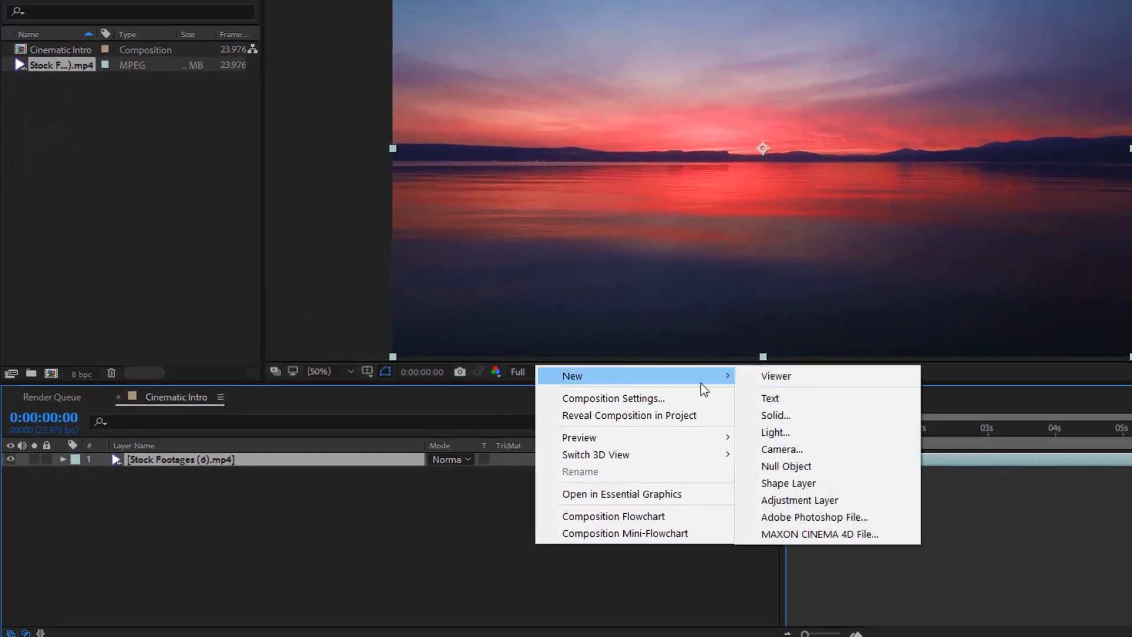
{"action": "left_click", "coordinate": [847, 503]}
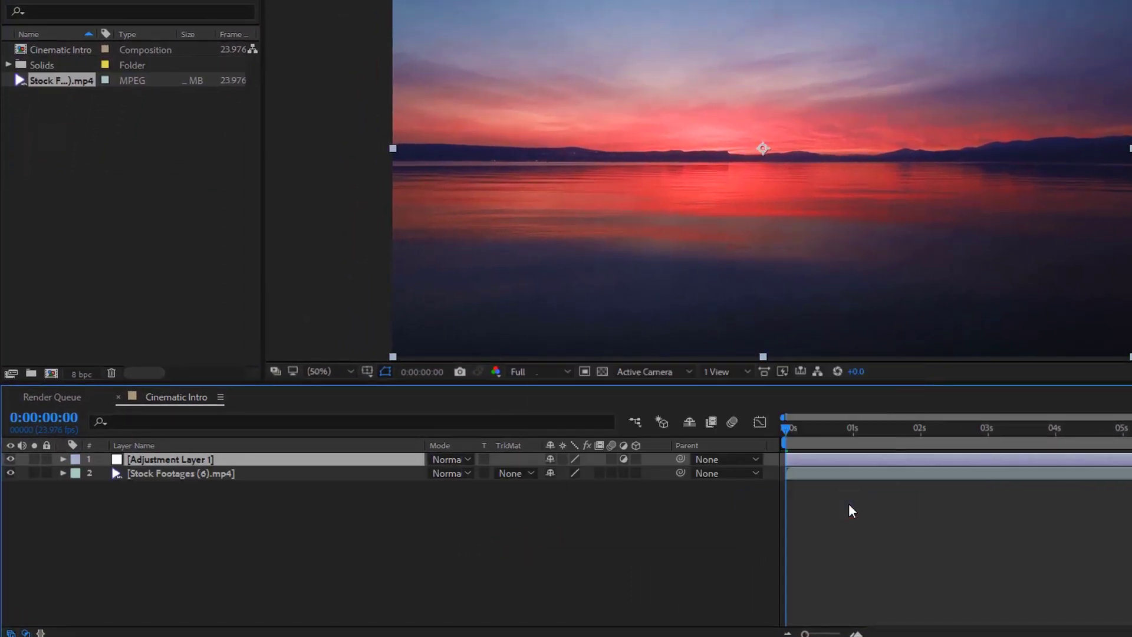
{"action": "key", "text": "Return"}
{"action": "type", "text": "Film Bar"}
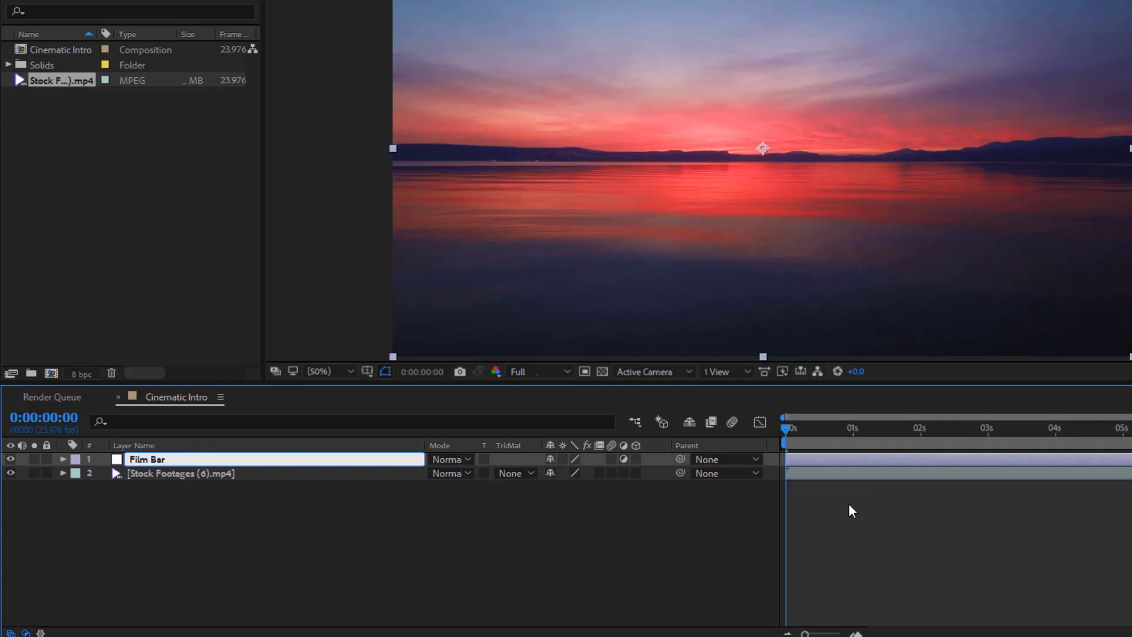
{"action": "key", "text": "Return"}
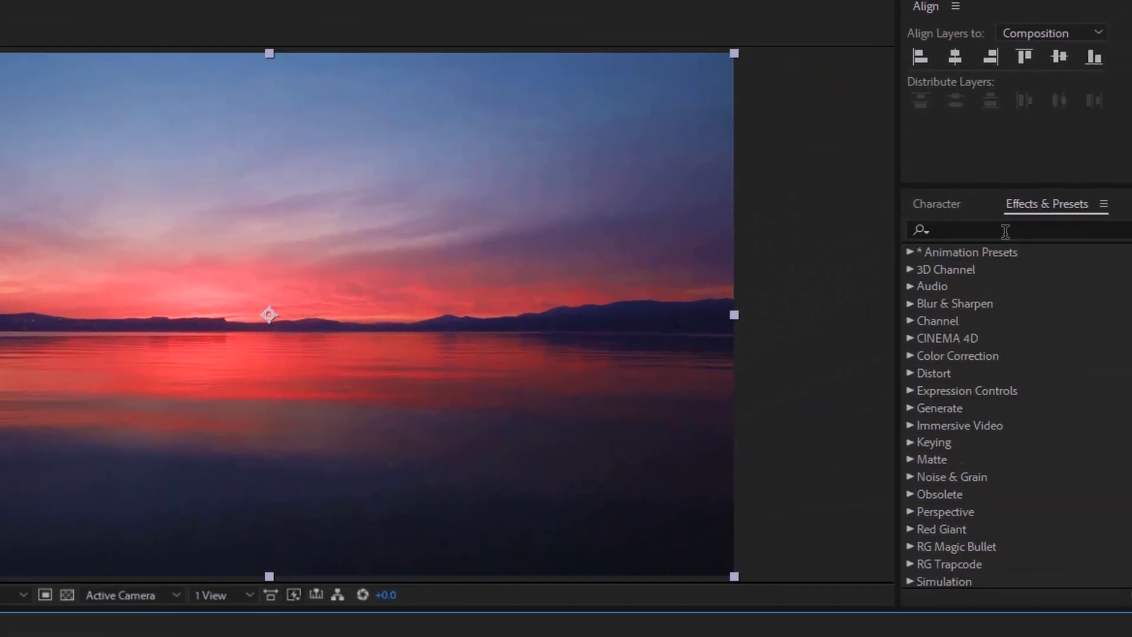
Step: Apply Motion Tile to Film Bar with Output Height 75 for letterbox bars
{"action": "left_click", "coordinate": [1005, 231]}
{"action": "type", "text": "Motion"}
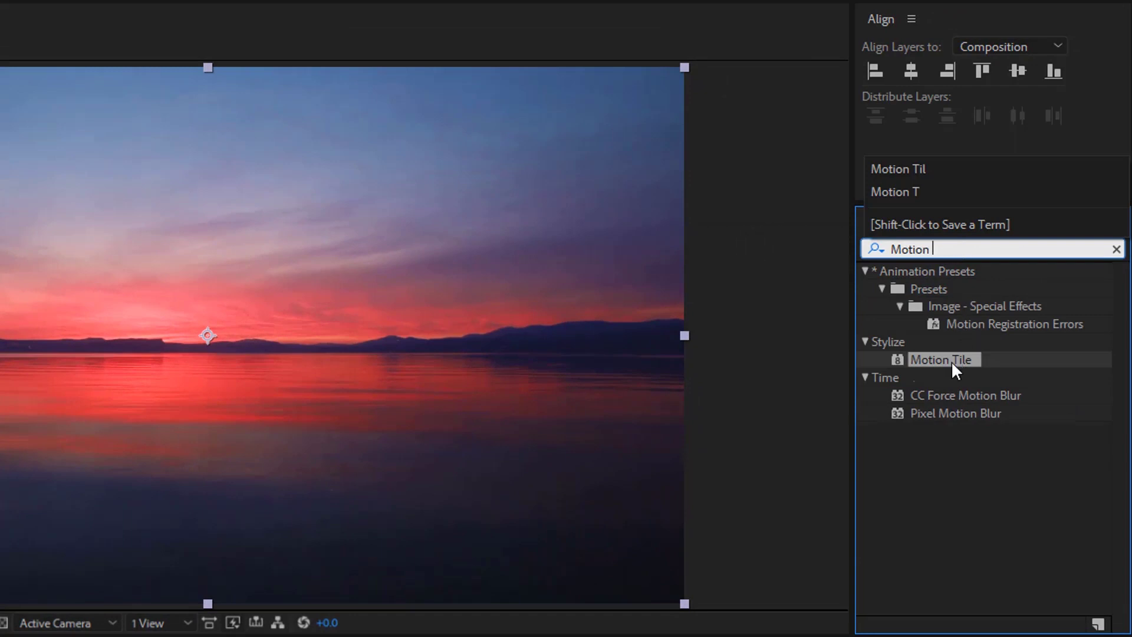
{"action": "mouse_move", "coordinate": [951, 360]}
{"action": "left_mouse_down"}
{"action": "mouse_move", "coordinate": [680, 501]}
{"action": "mouse_move", "coordinate": [198, 425]}
{"action": "left_mouse_up"}
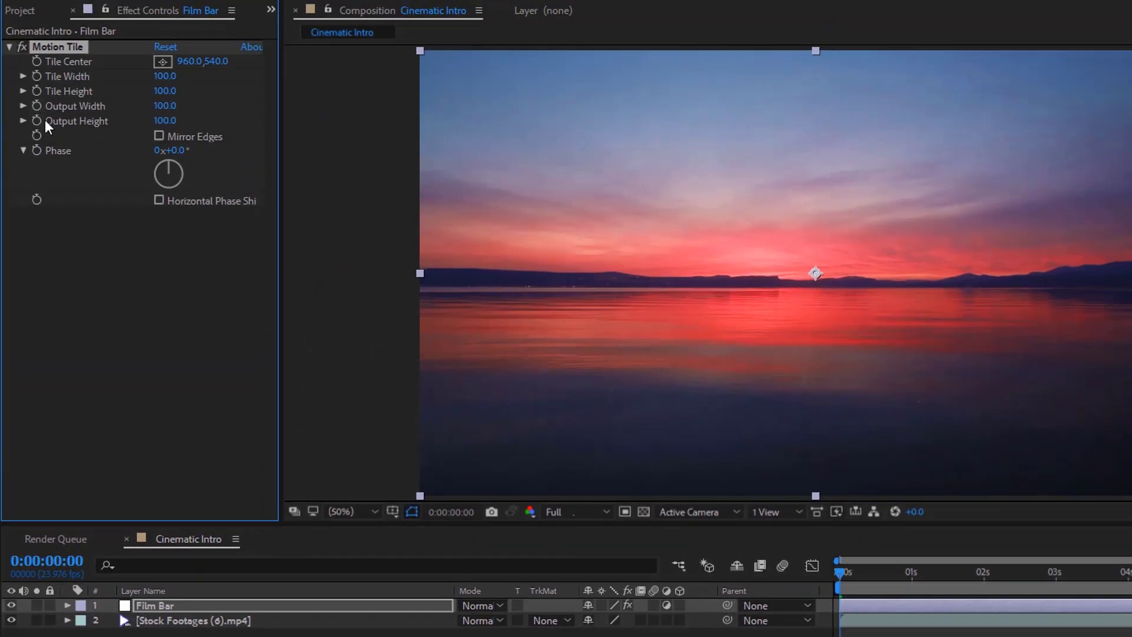
{"action": "left_click", "coordinate": [166, 121]}
{"action": "type", "text": "75"}
{"action": "key", "text": "Return"}
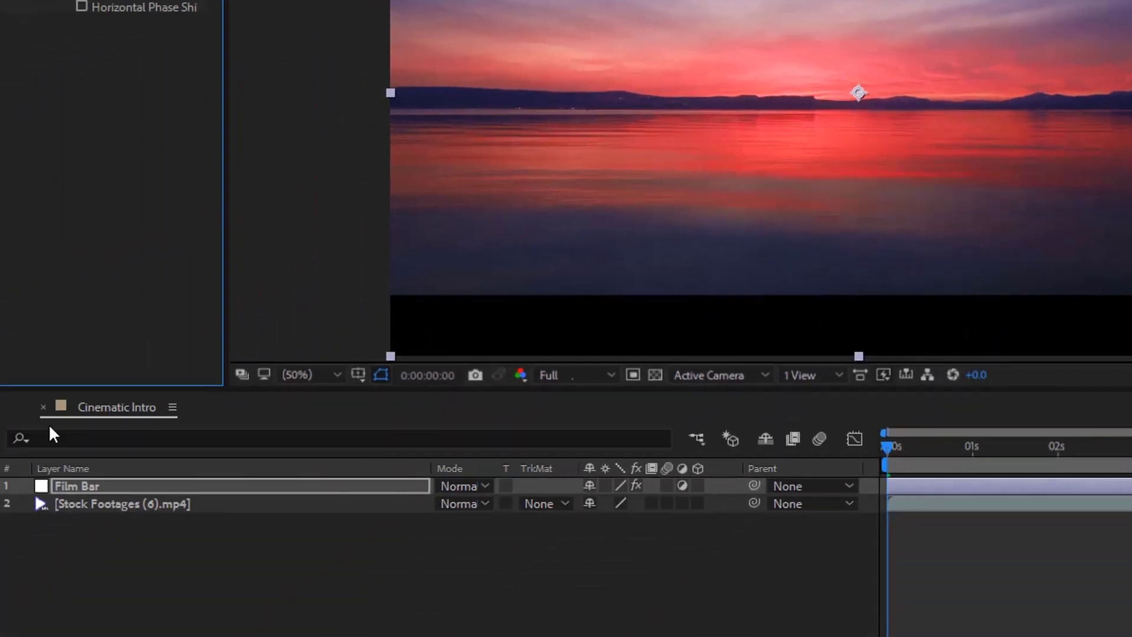
Step: Duplicate the sunset footage layer and view the footage at full size
{"action": "left_click", "coordinate": [142, 504]}
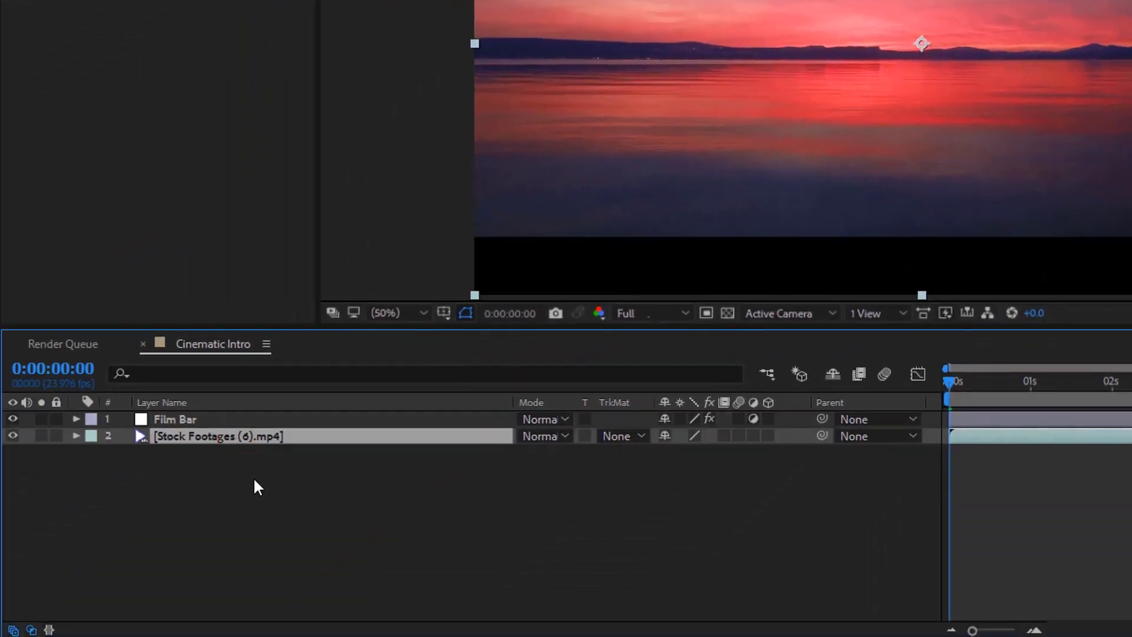
{"action": "key", "text": "ctrl+d"}
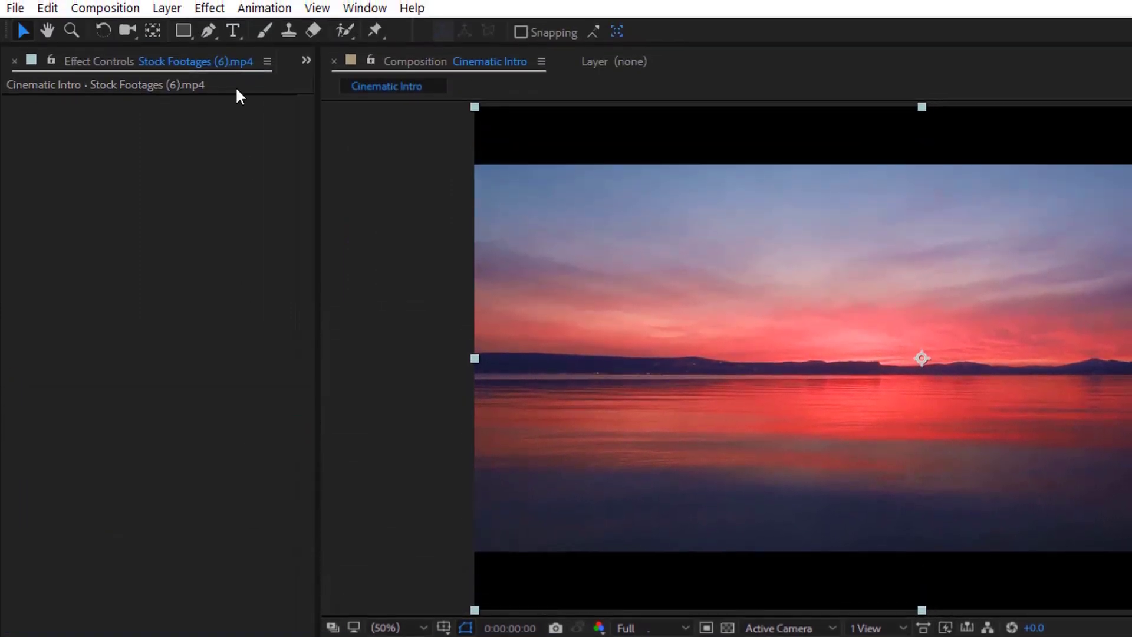
{"action": "left_click", "coordinate": [213, 35]}
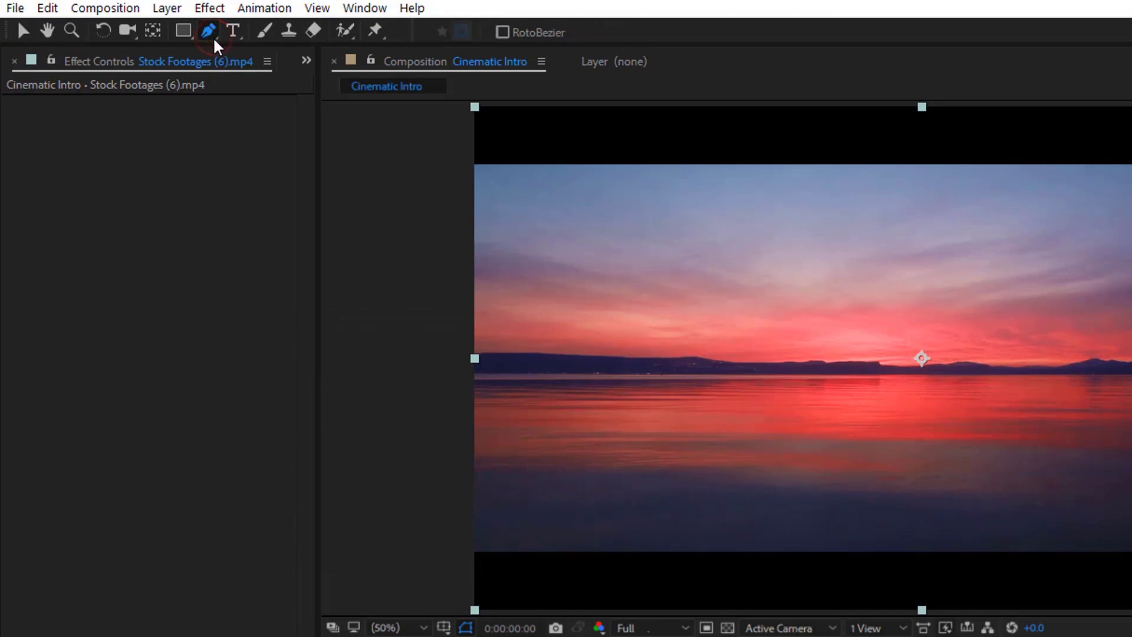
{"action": "key", "text": "period"}
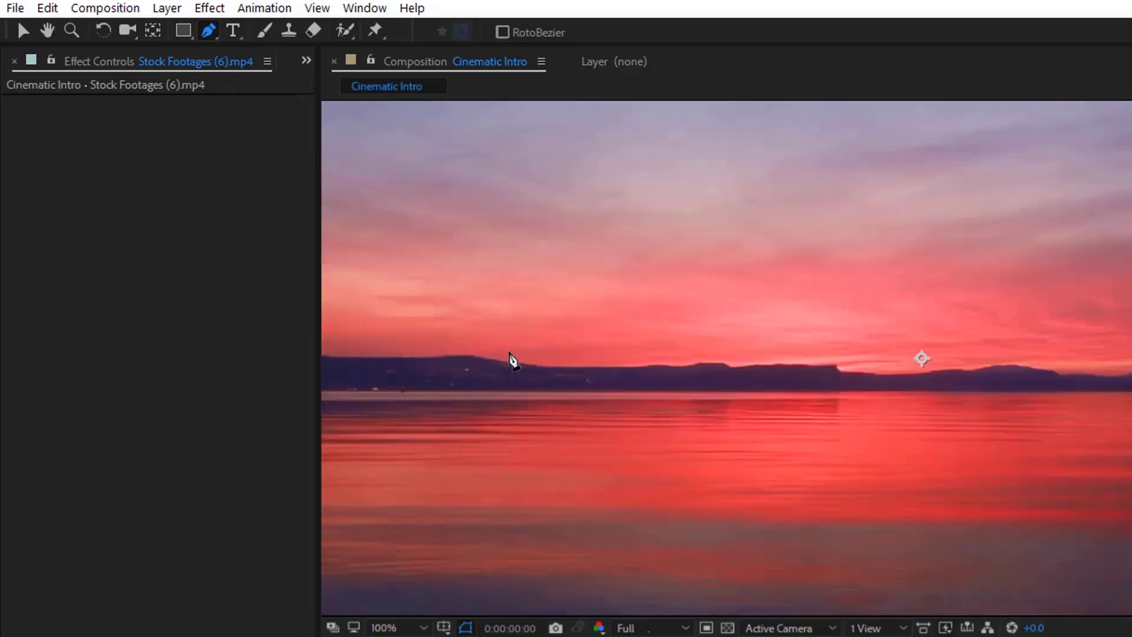
Step: Start a Pen mask on the upper footage copy along the left mountain ridge
{"action": "left_click", "coordinate": [472, 356]}
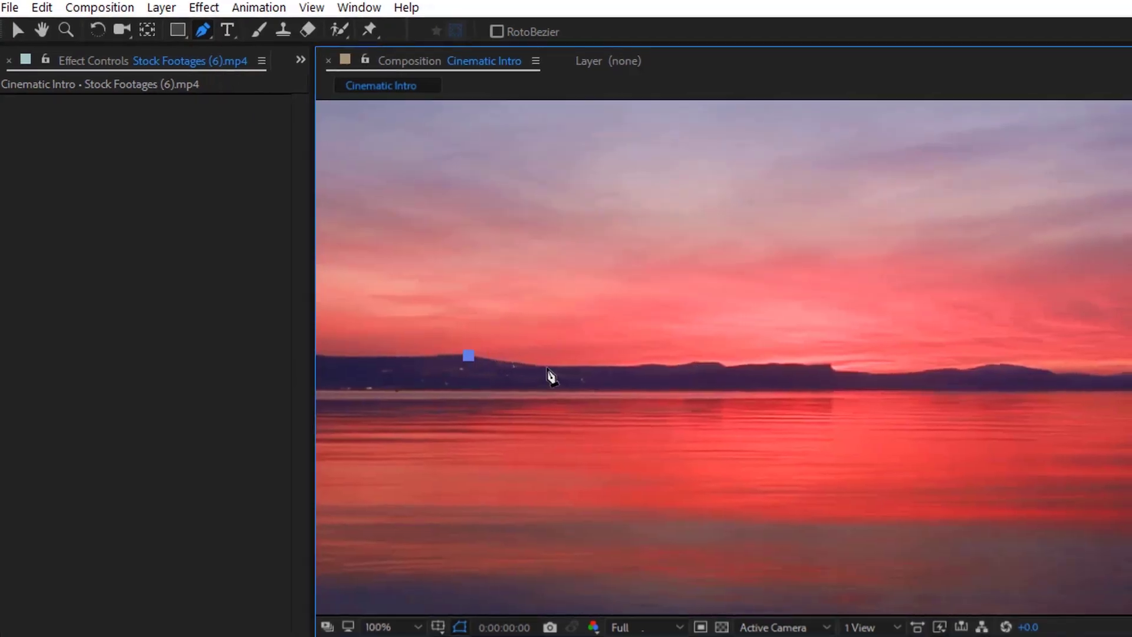
{"action": "left_click", "coordinate": [548, 368]}
{"action": "left_click", "coordinate": [589, 362]}
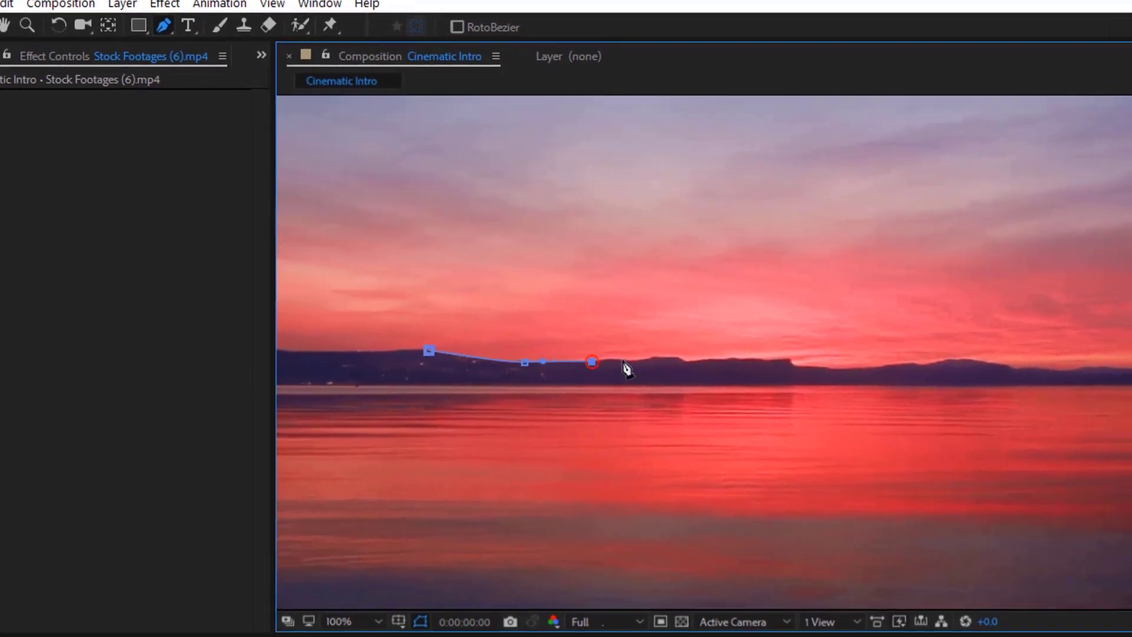
{"action": "left_click", "coordinate": [641, 354]}
{"action": "left_click", "coordinate": [663, 356]}
{"action": "left_click", "coordinate": [709, 357]}
{"action": "left_click", "coordinate": [761, 359]}
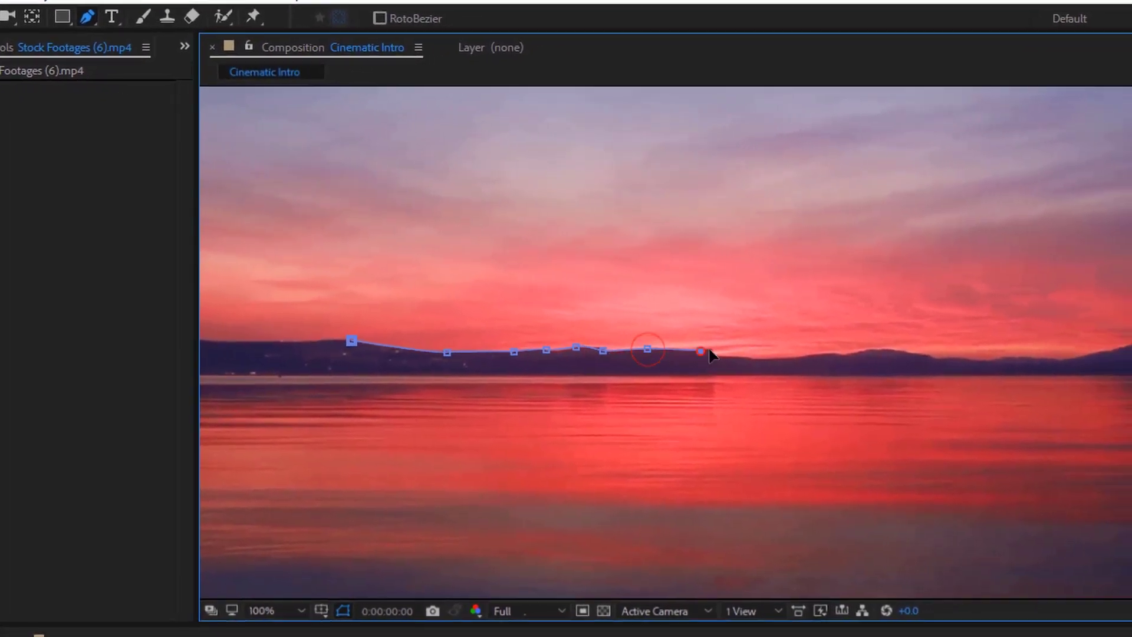
{"action": "left_click", "coordinate": [698, 356]}
{"action": "left_click", "coordinate": [739, 358]}
{"action": "left_click", "coordinate": [787, 355]}
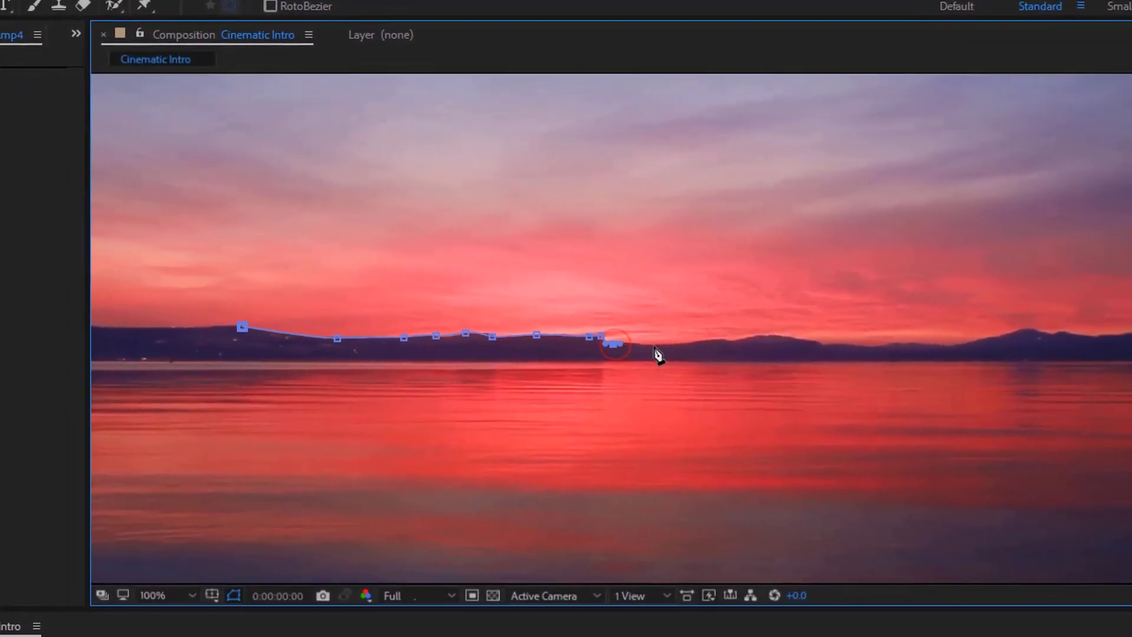
Step: Continue the mask along the right side of the ridge, closing it at the frame bottom
{"action": "left_click", "coordinate": [743, 332]}
{"action": "left_click", "coordinate": [778, 338]}
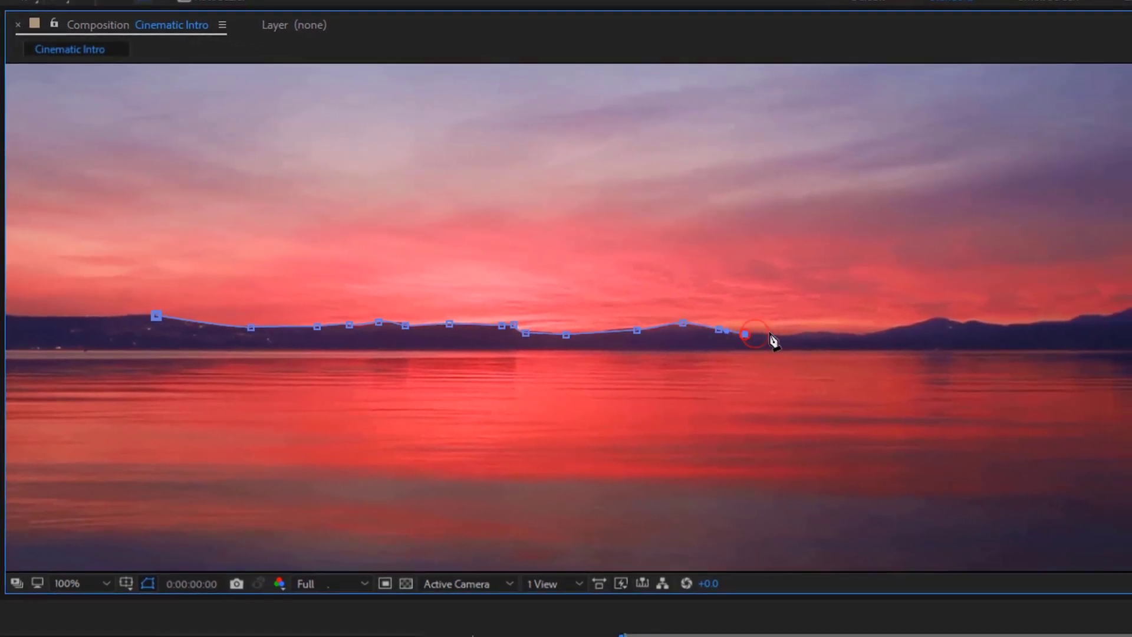
{"action": "left_click", "coordinate": [840, 346]}
{"action": "left_click", "coordinate": [784, 330]}
{"action": "left_click", "coordinate": [832, 333]}
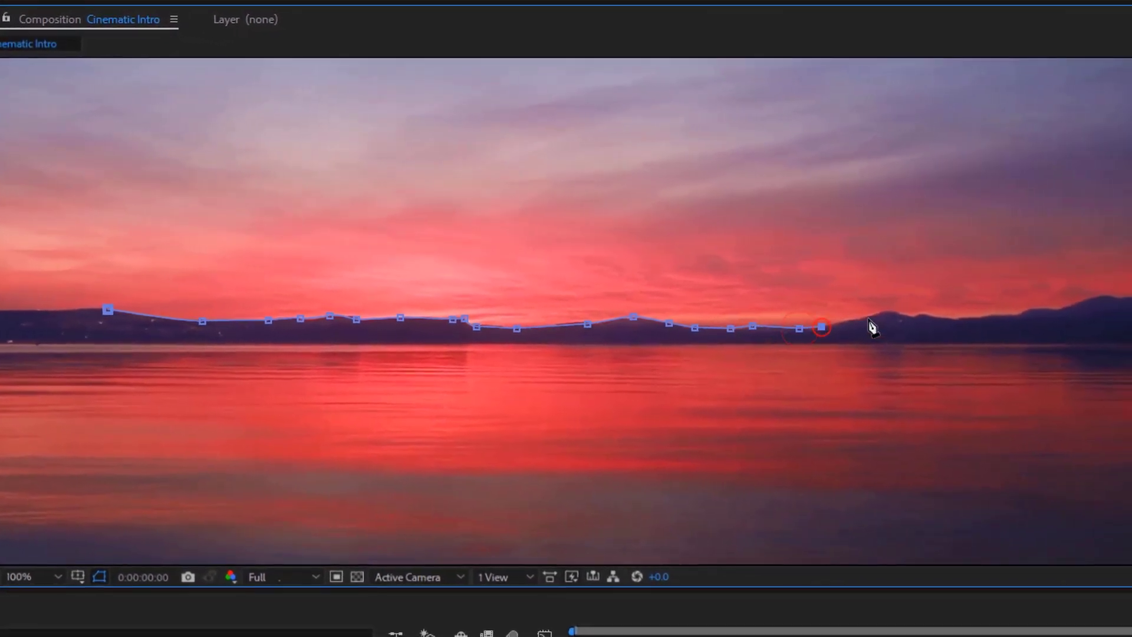
{"action": "left_click", "coordinate": [901, 321]}
{"action": "left_click", "coordinate": [954, 316]}
{"action": "left_click", "coordinate": [993, 314]}
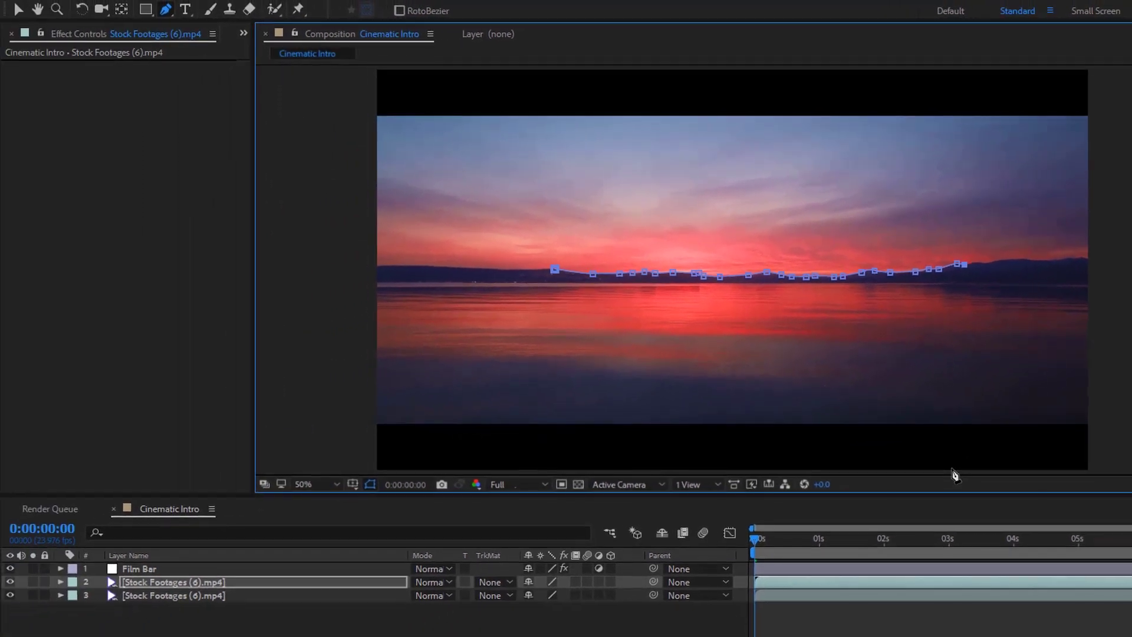
{"action": "left_click", "coordinate": [534, 468]}
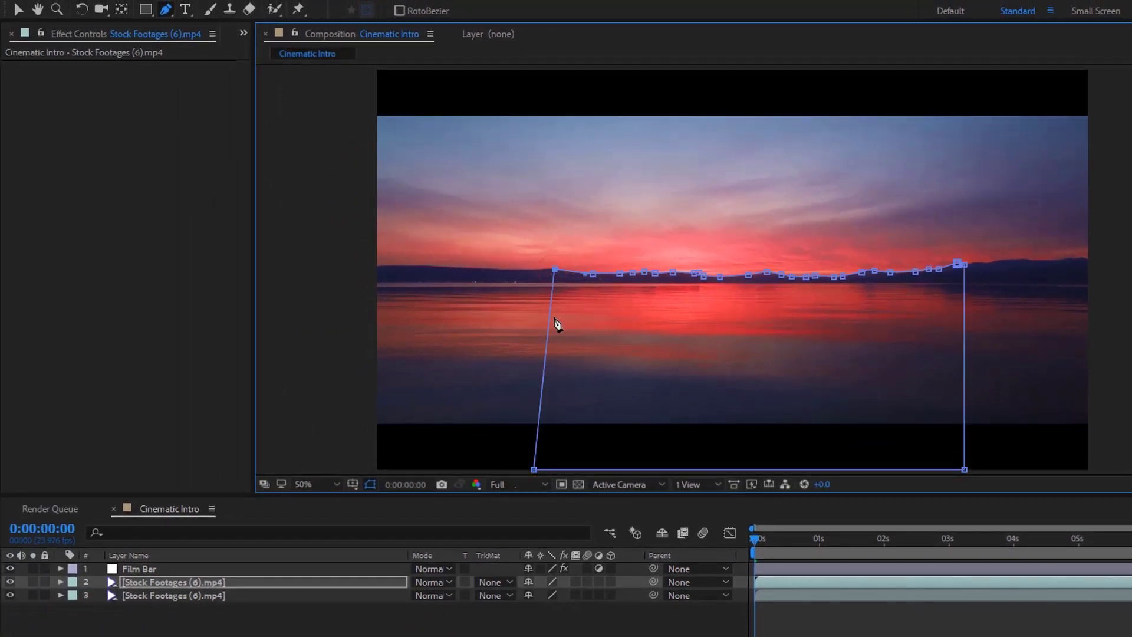
Step: Hide and reshow the background footage layer to check the mask
{"action": "left_click", "coordinate": [10, 595]}
{"action": "left_click", "coordinate": [10, 596]}
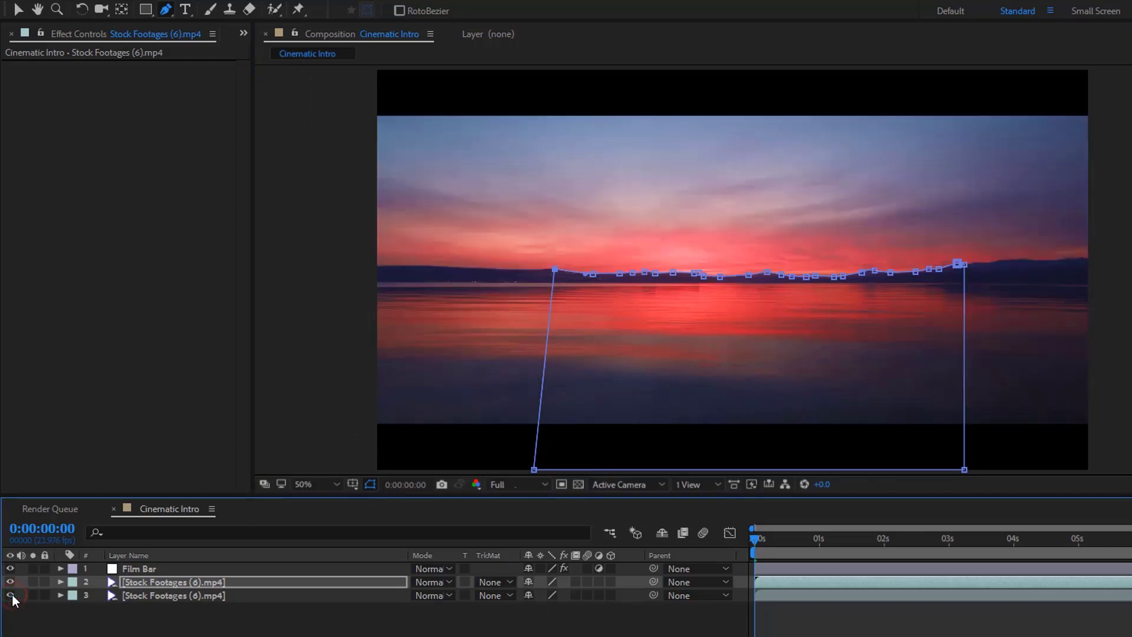
{"action": "left_click", "coordinate": [186, 11]}
Step: Create a title text layer in Neo Sans Std Bold with Faux Bold
{"action": "left_click", "coordinate": [605, 265]}
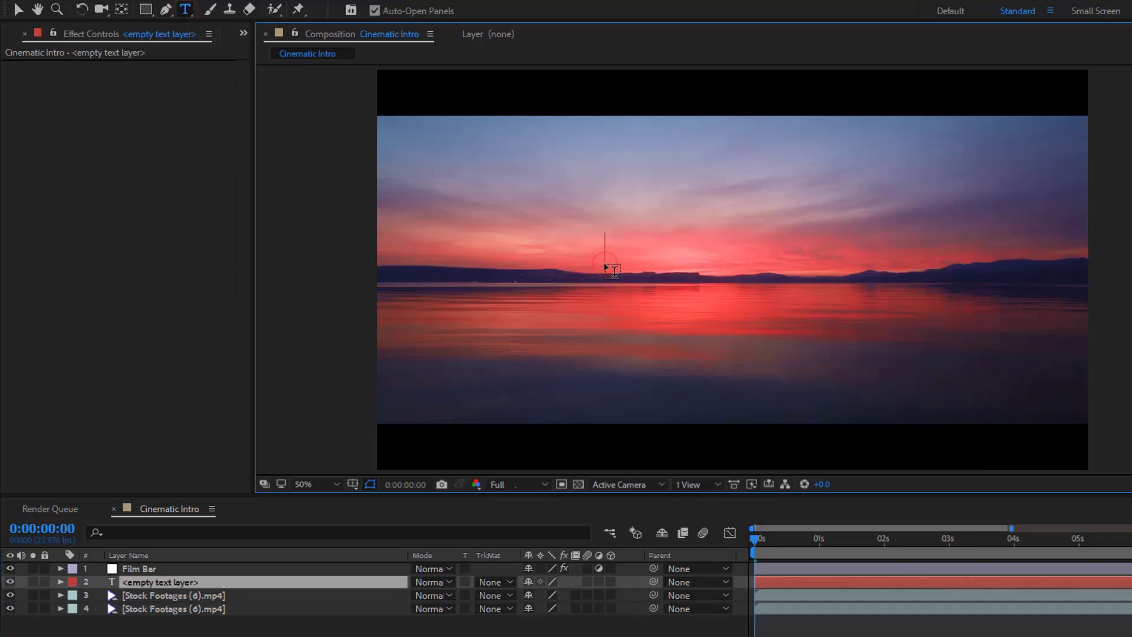
{"action": "type", "text": "ENAM ALAMIN"}
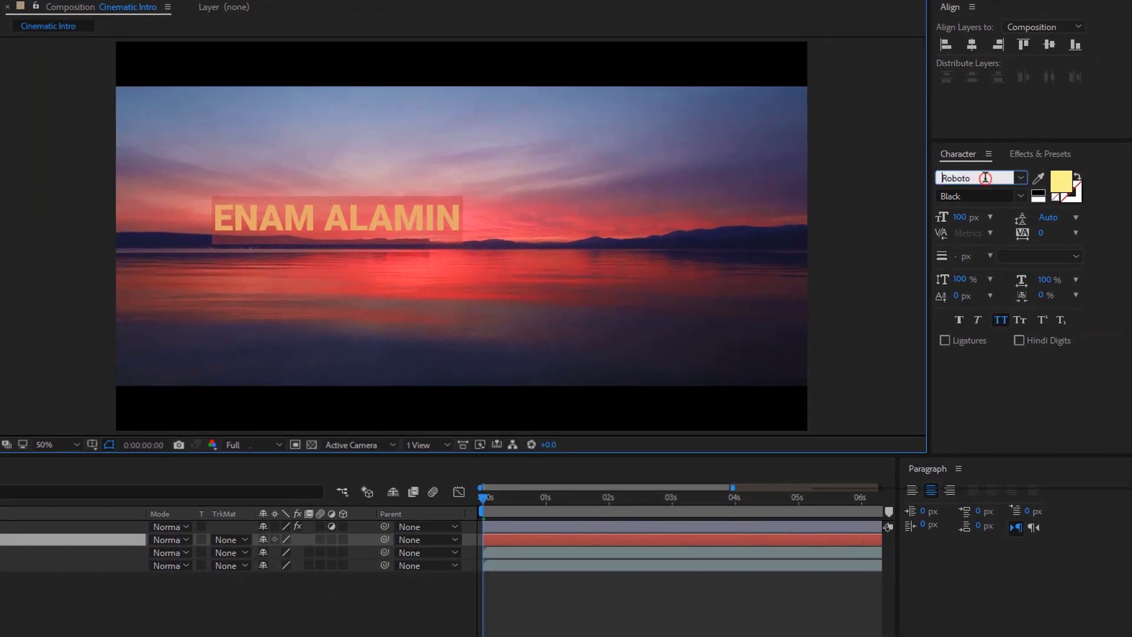
{"action": "left_click", "coordinate": [984, 178]}
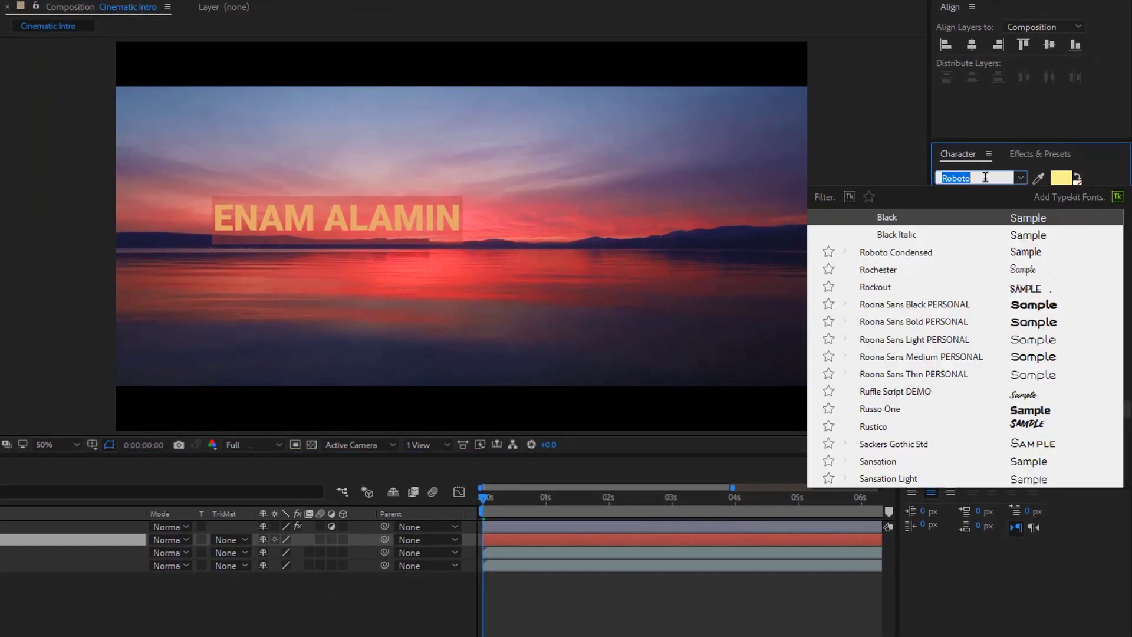
{"action": "type", "text": "Neo"}
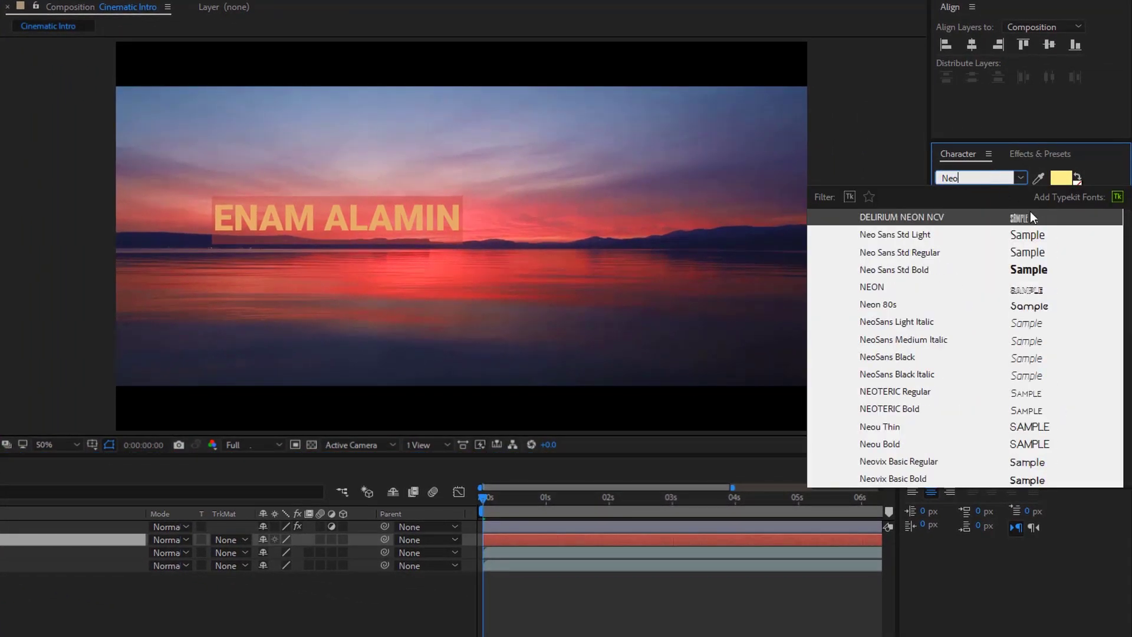
{"action": "left_click", "coordinate": [942, 274]}
{"action": "left_click", "coordinate": [966, 219]}
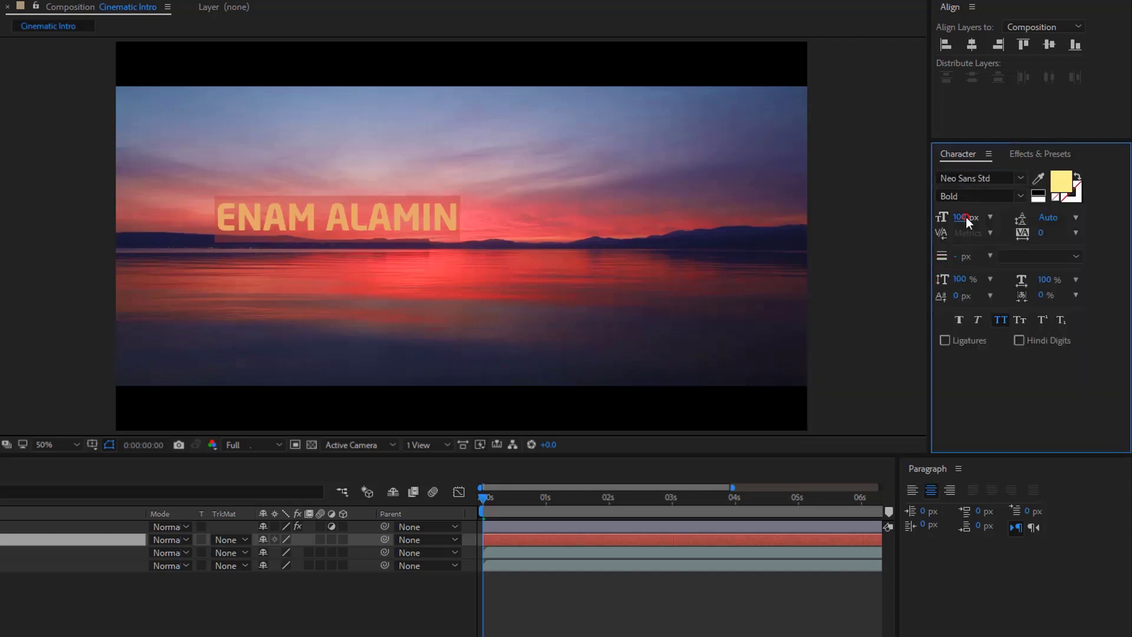
{"action": "left_click", "coordinate": [959, 319]}
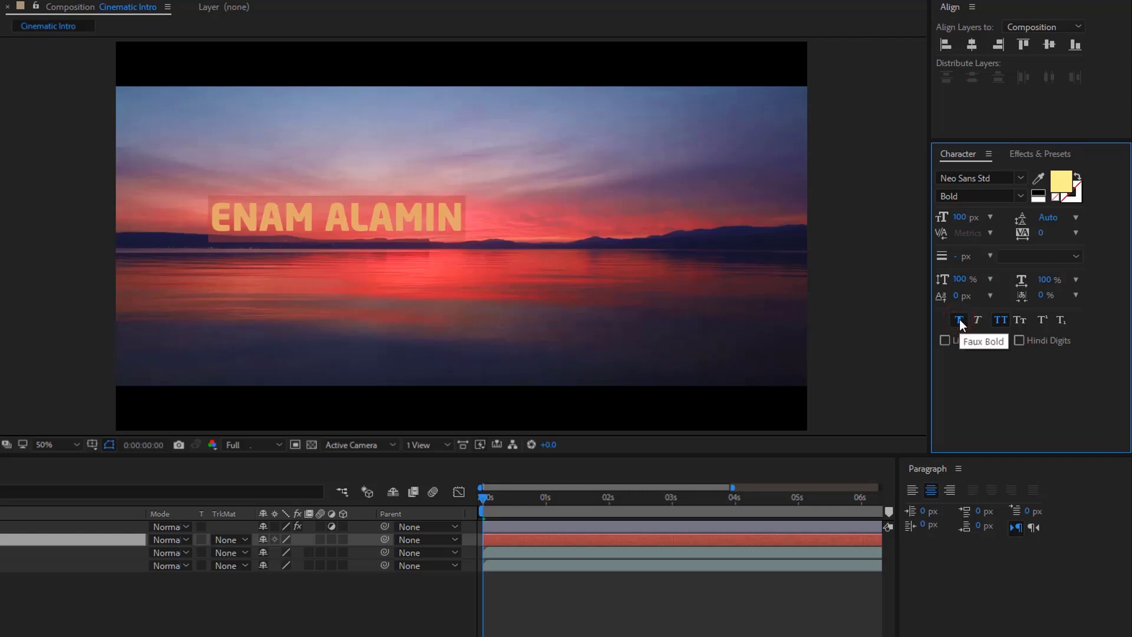
Step: Centre the title horizontally and vertically, then duplicate the title layer
{"action": "left_click", "coordinate": [972, 46]}
{"action": "left_click", "coordinate": [1052, 45]}
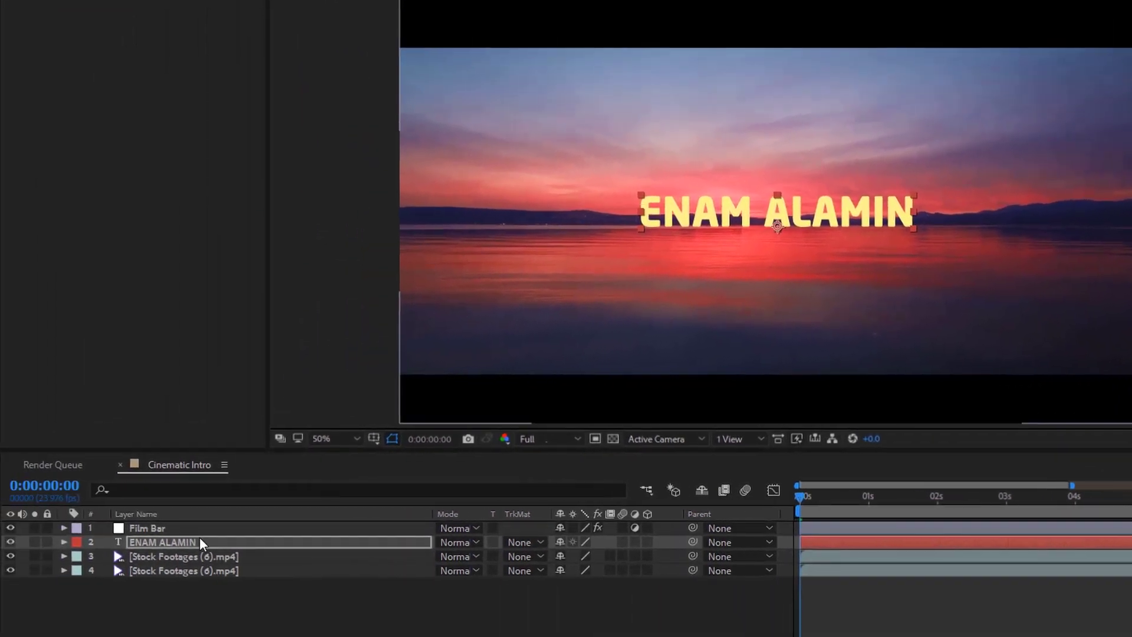
{"action": "left_click", "coordinate": [200, 542]}
{"action": "key", "text": "ctrl+d"}
{"action": "left_click", "coordinate": [867, 206]}
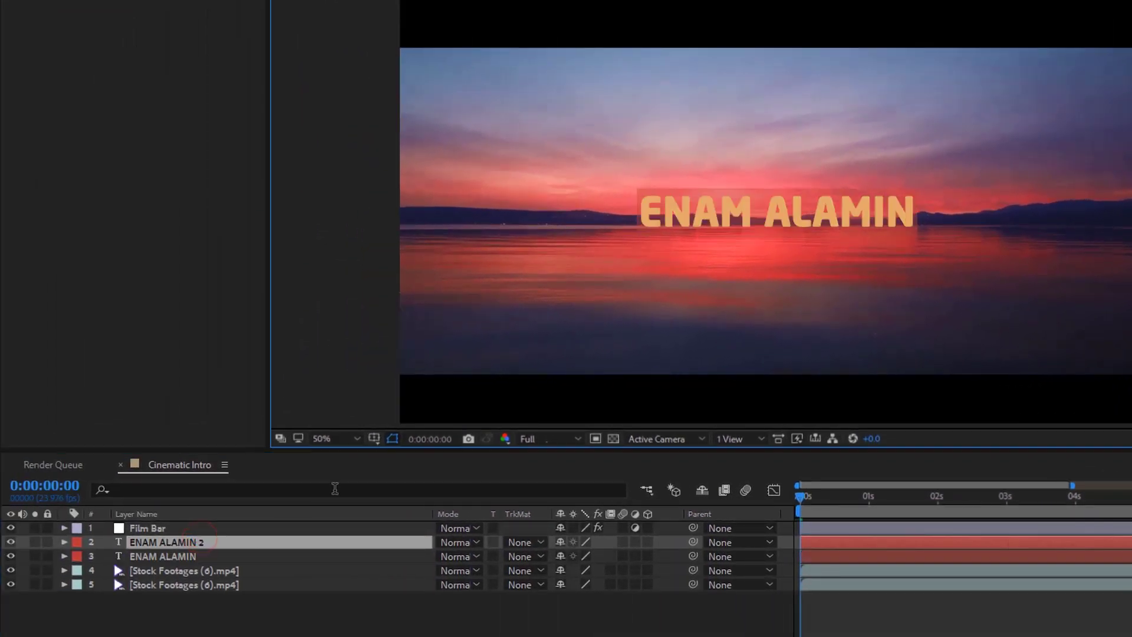
{"action": "type", "text": "IN A"}
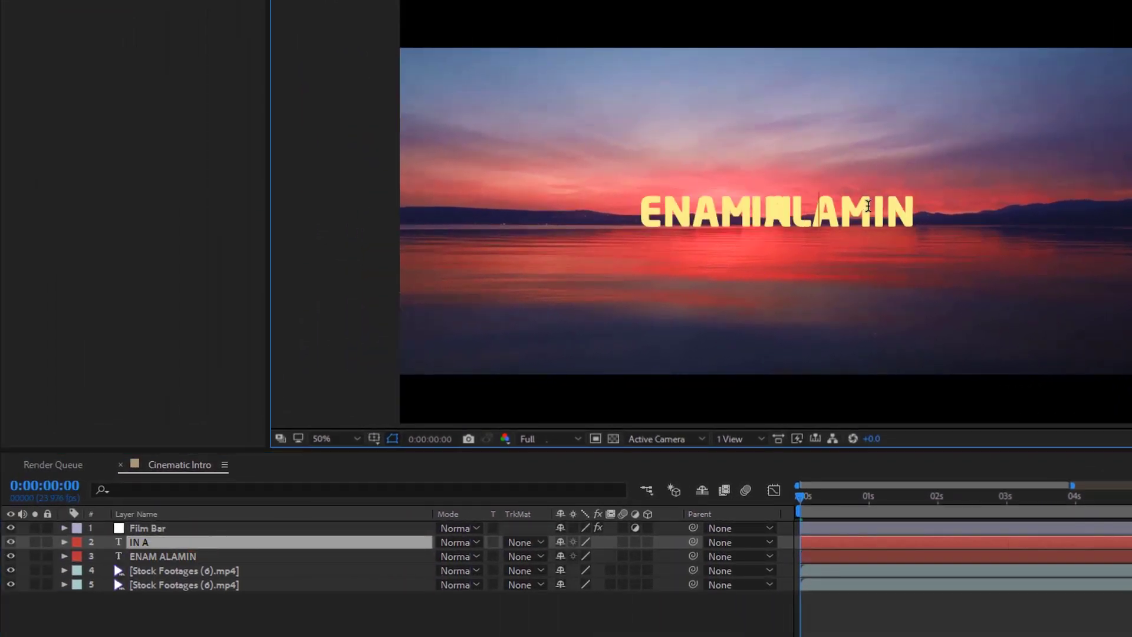
{"action": "type", "text": "SSOCIATION WITH"}
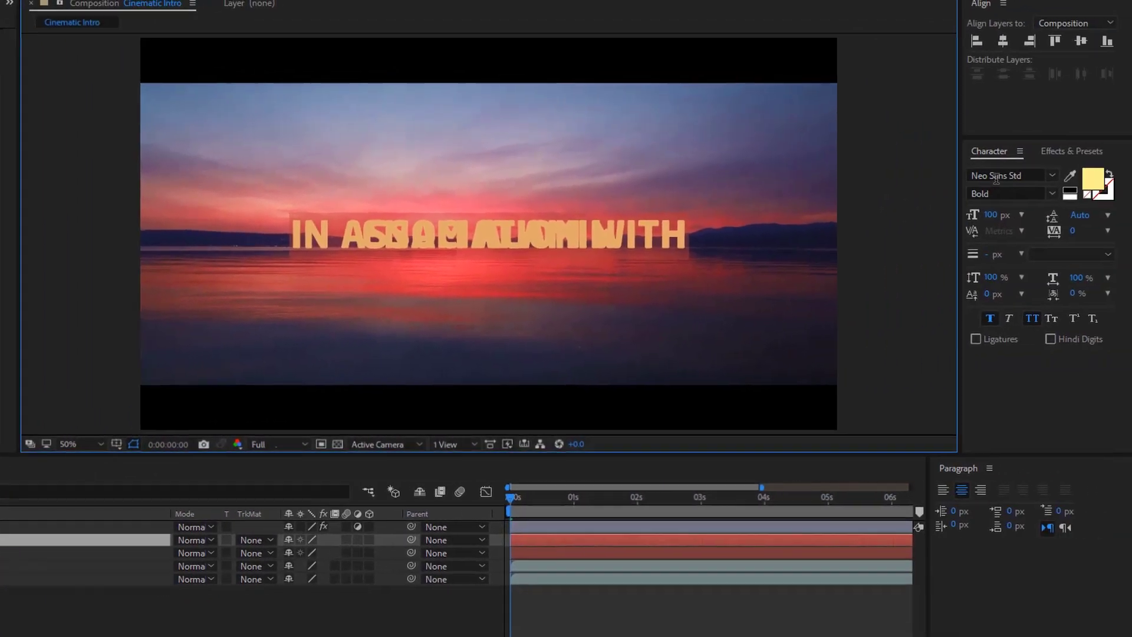
Step: Set the IN ASSOCIATION WITH subtitle to Roboto Black, 35 px, tracking 120
{"action": "left_click", "coordinate": [997, 176]}
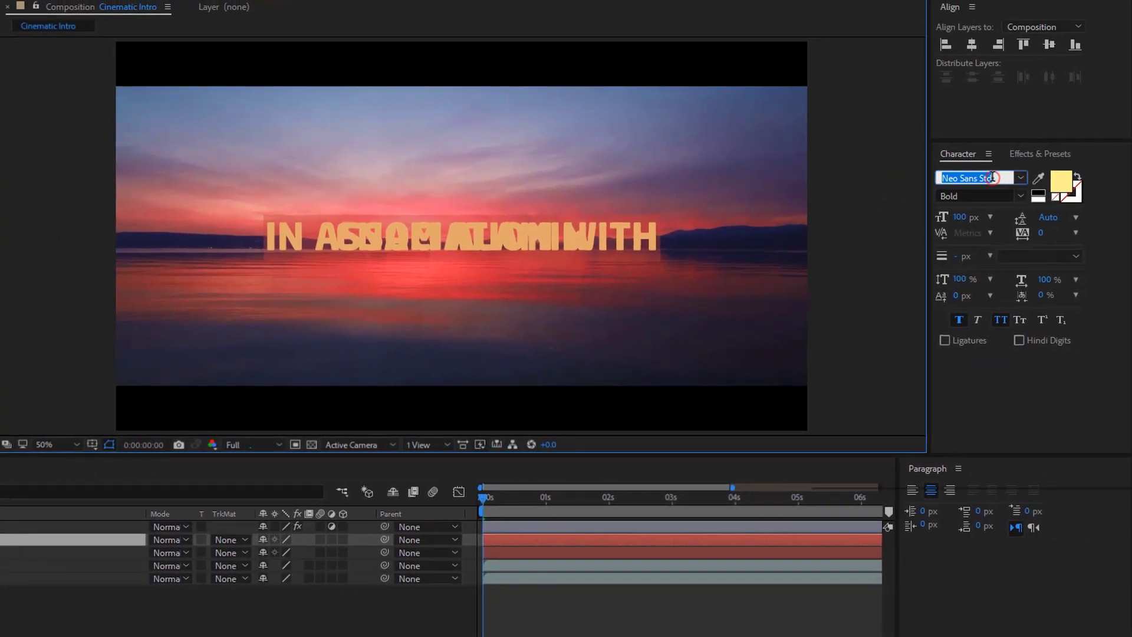
{"action": "type", "text": "roboto"}
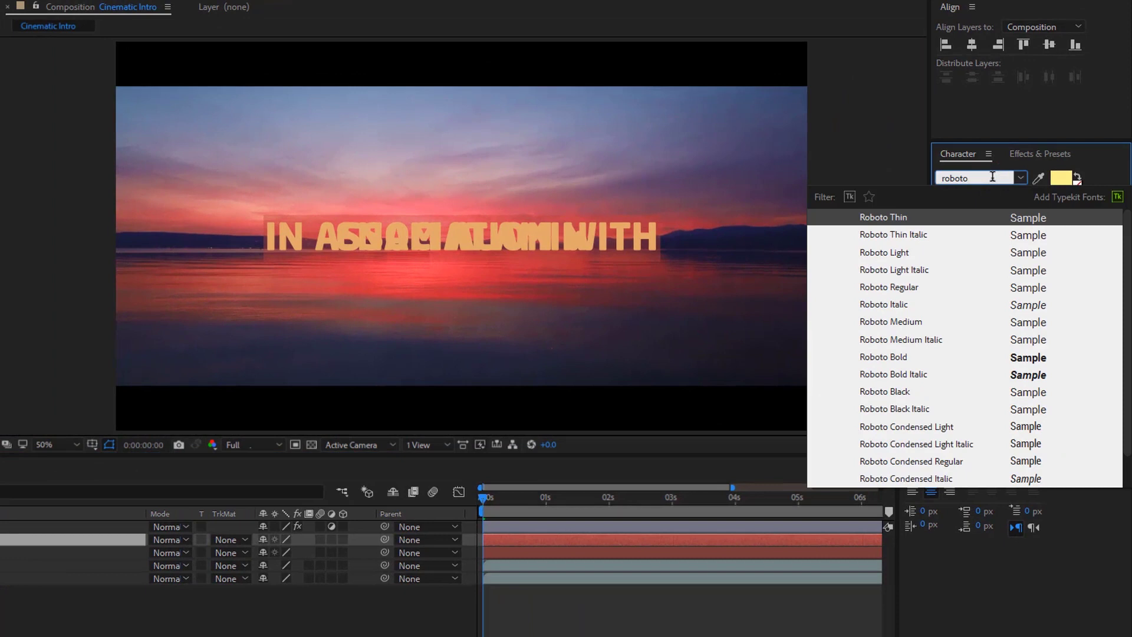
{"action": "left_click", "coordinate": [904, 398]}
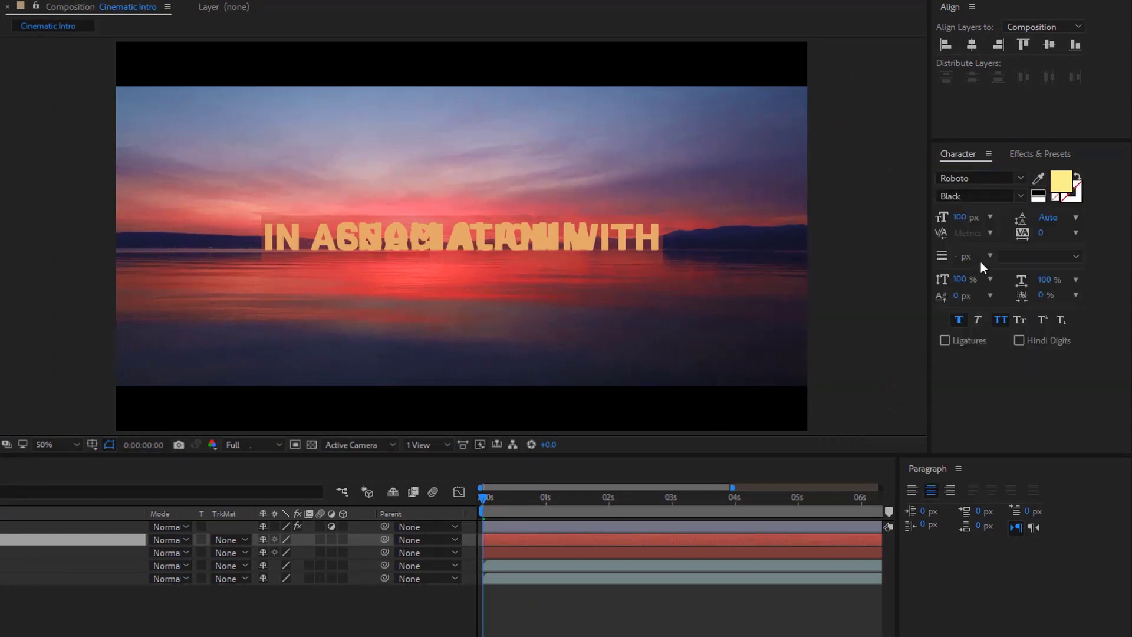
{"action": "left_click", "coordinate": [964, 217]}
{"action": "type", "text": "35"}
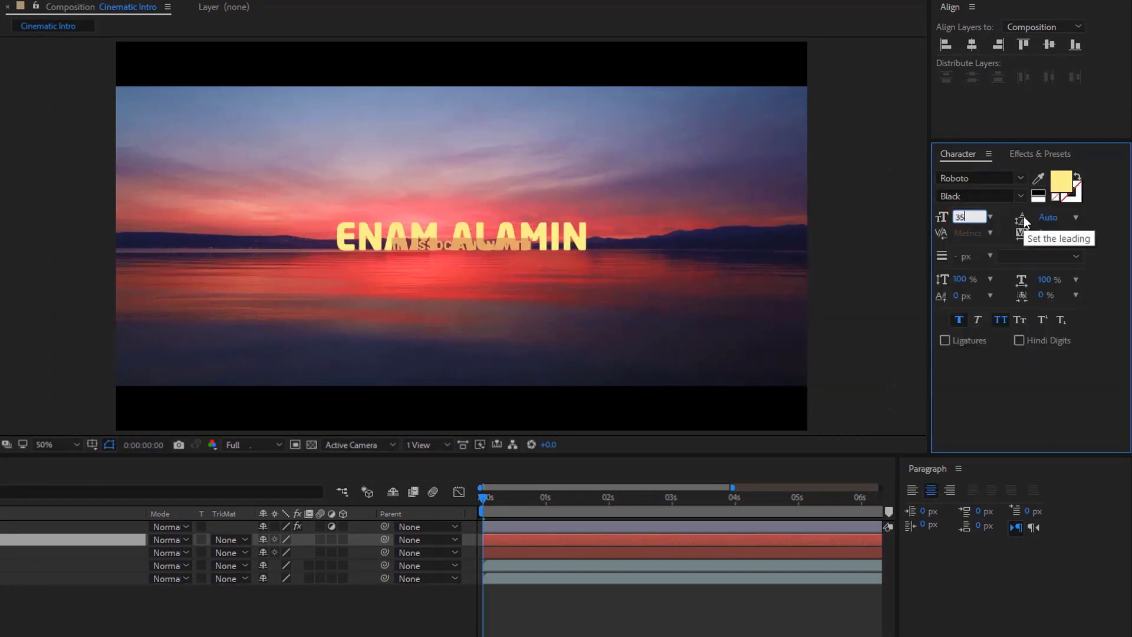
{"action": "key", "text": "Return"}
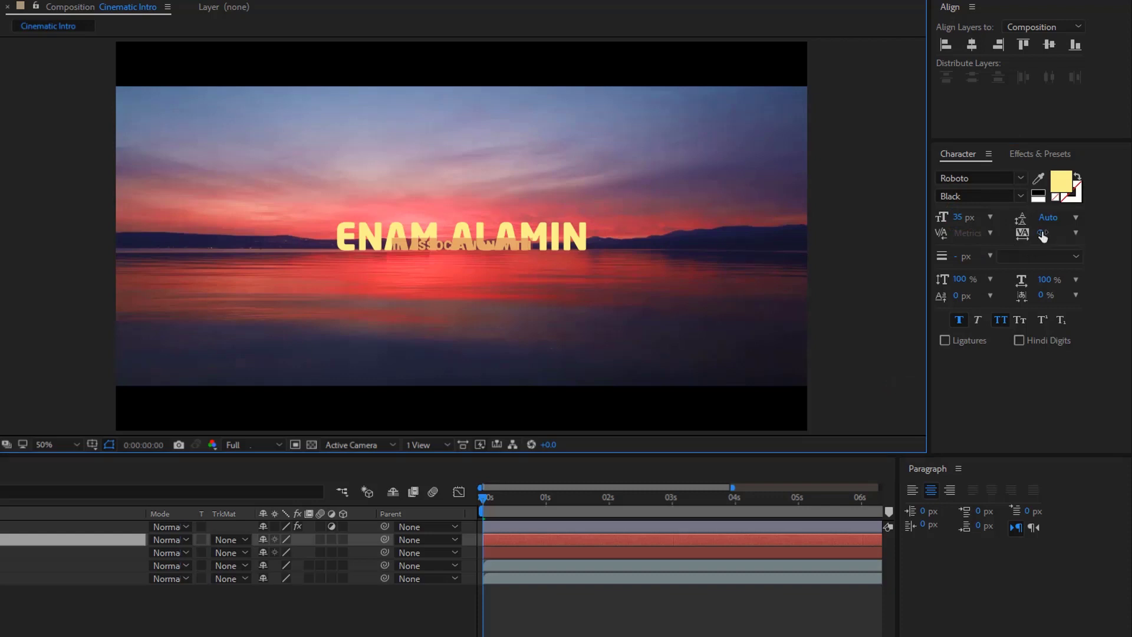
{"action": "left_click", "coordinate": [1043, 233]}
{"action": "type", "text": "120"}
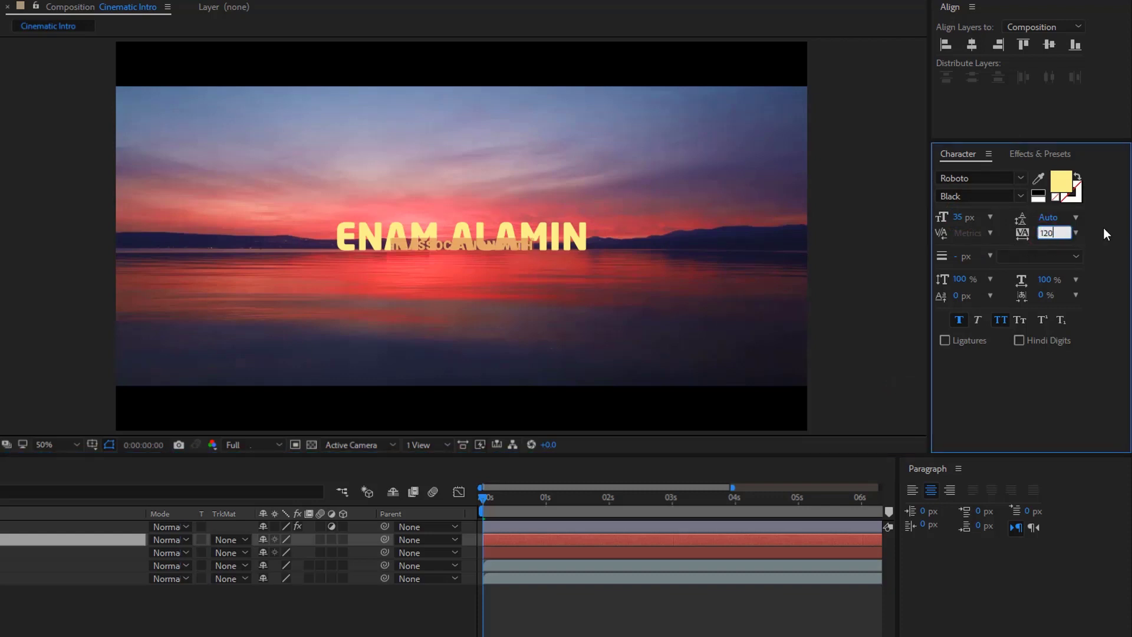
{"action": "key", "text": "Return"}
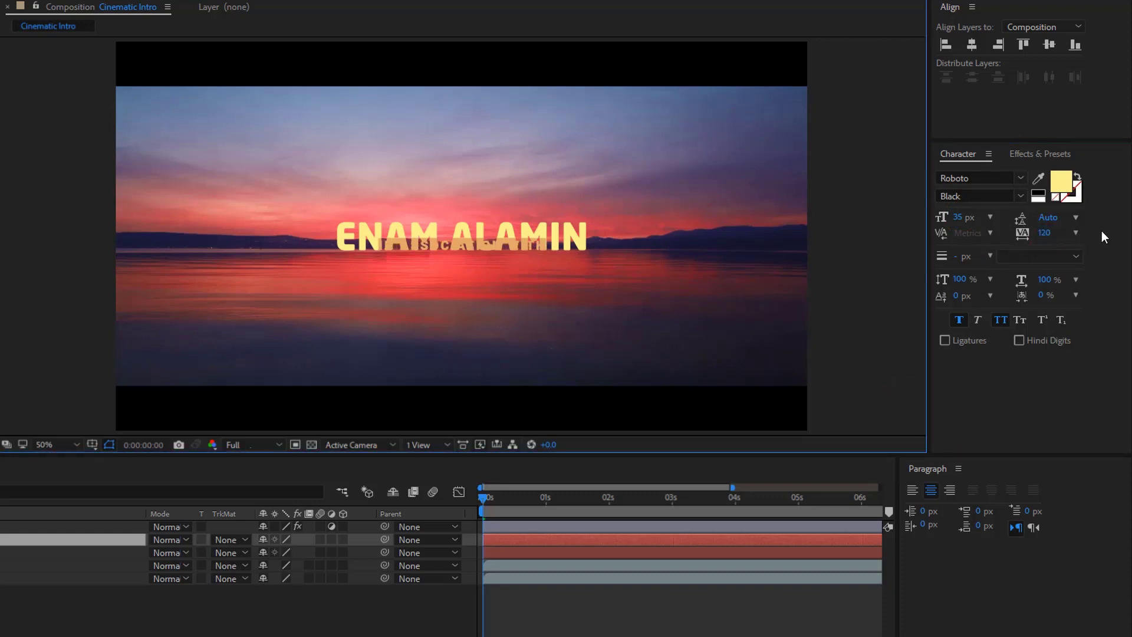
Step: Nudge the subtitle up with Shift+Up so it sits above the main title
{"action": "left_click", "coordinate": [461, 250]}
{"action": "key", "text": "Return"}
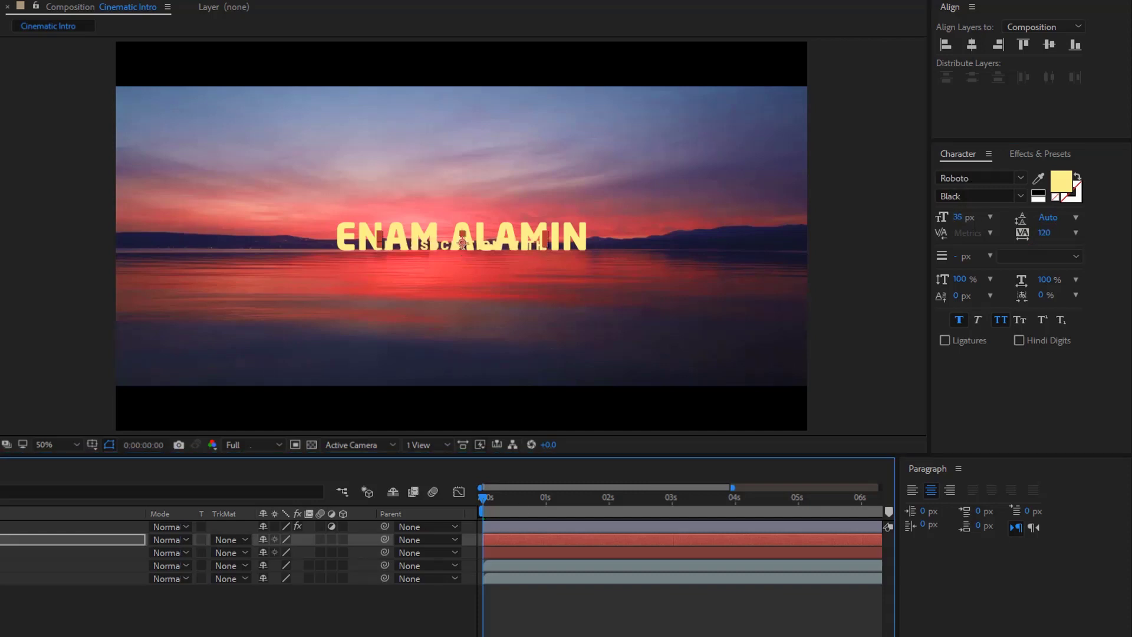
{"action": "key", "text": "shift+Up"}
{"action": "key", "text": "shift+Up"}
{"action": "key", "text": "shift+Up"}
{"action": "key", "text": "shift+Up"}
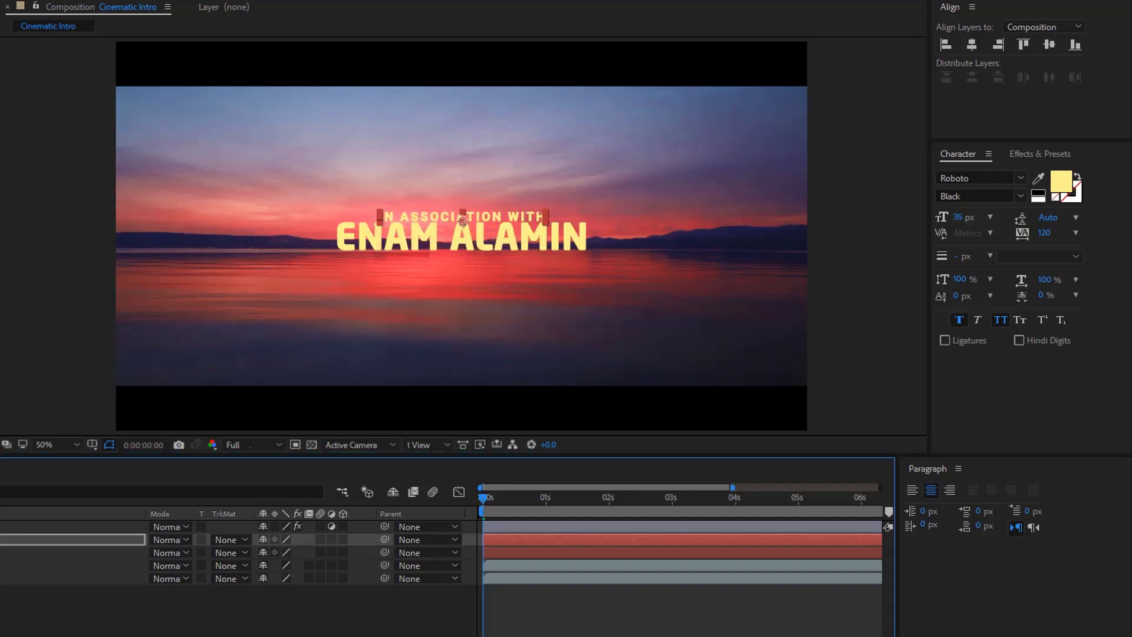
{"action": "key", "text": "Return"}
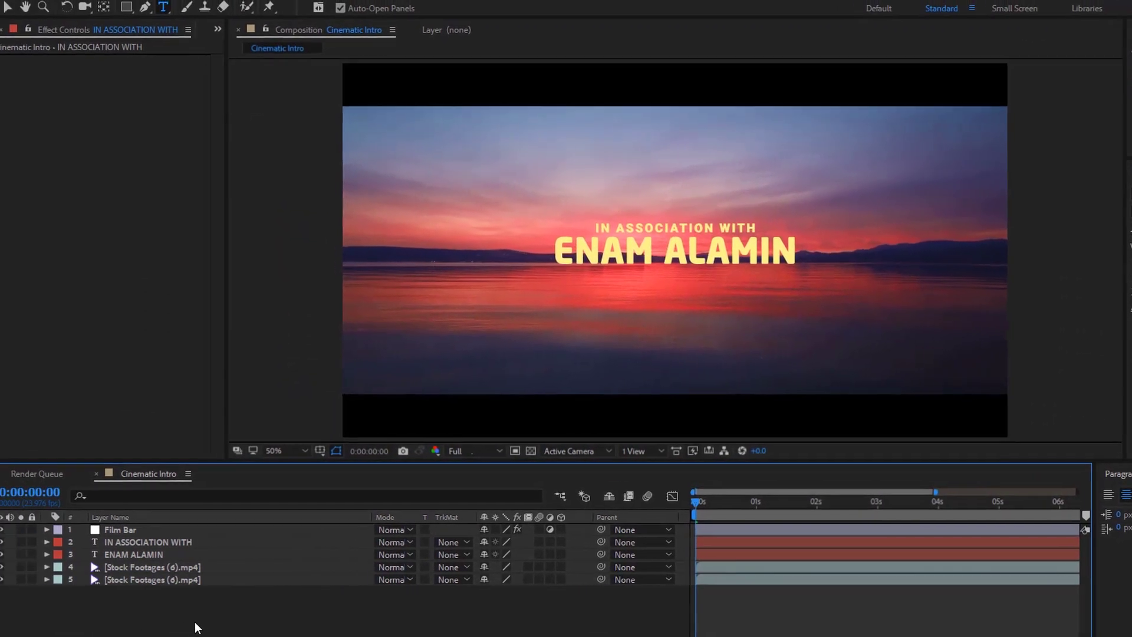
Step: Move both title layers below the upper footage copy
{"action": "left_click", "coordinate": [181, 554]}
{"action": "left_click", "coordinate": [188, 542], "text": "shift"}
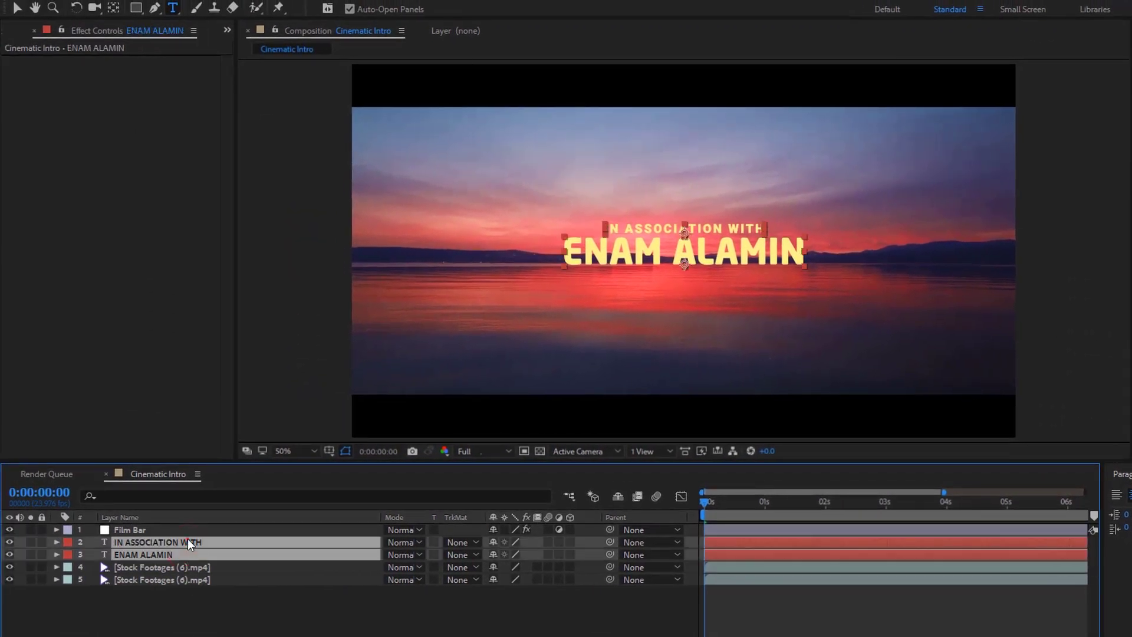
{"action": "left_click_drag", "start_coordinate": [189, 542], "coordinate": [183, 574]}
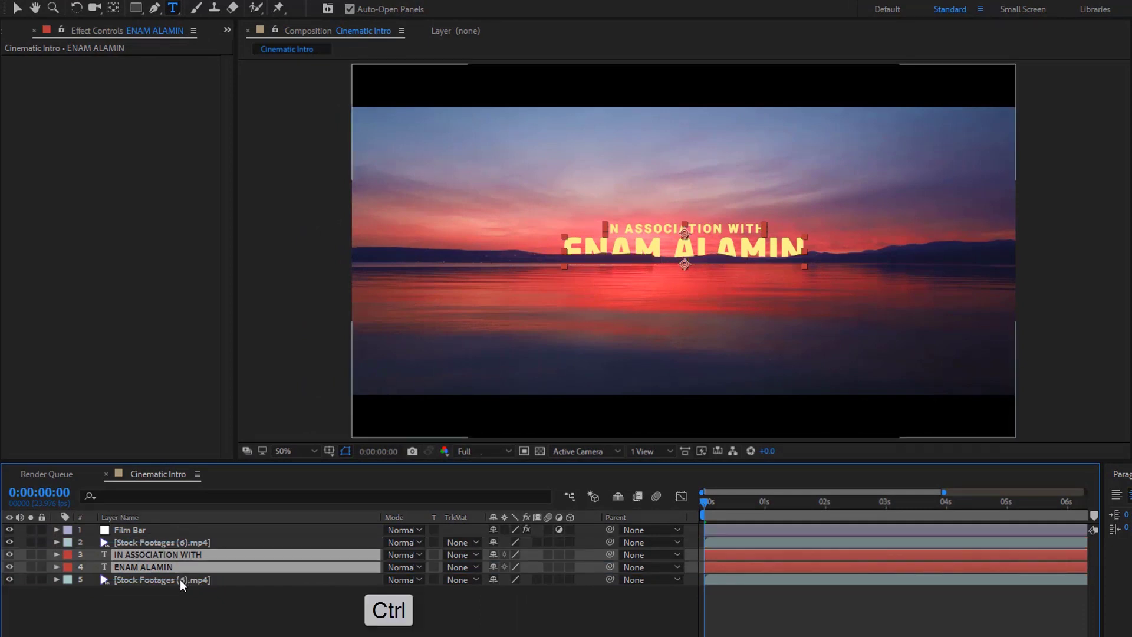
Step: Keyframe both footage copies' Position at 0s, raised to hide the titles
{"action": "left_click", "coordinate": [179, 579]}
{"action": "left_click", "coordinate": [190, 542], "text": "ctrl"}
{"action": "key", "text": "p"}
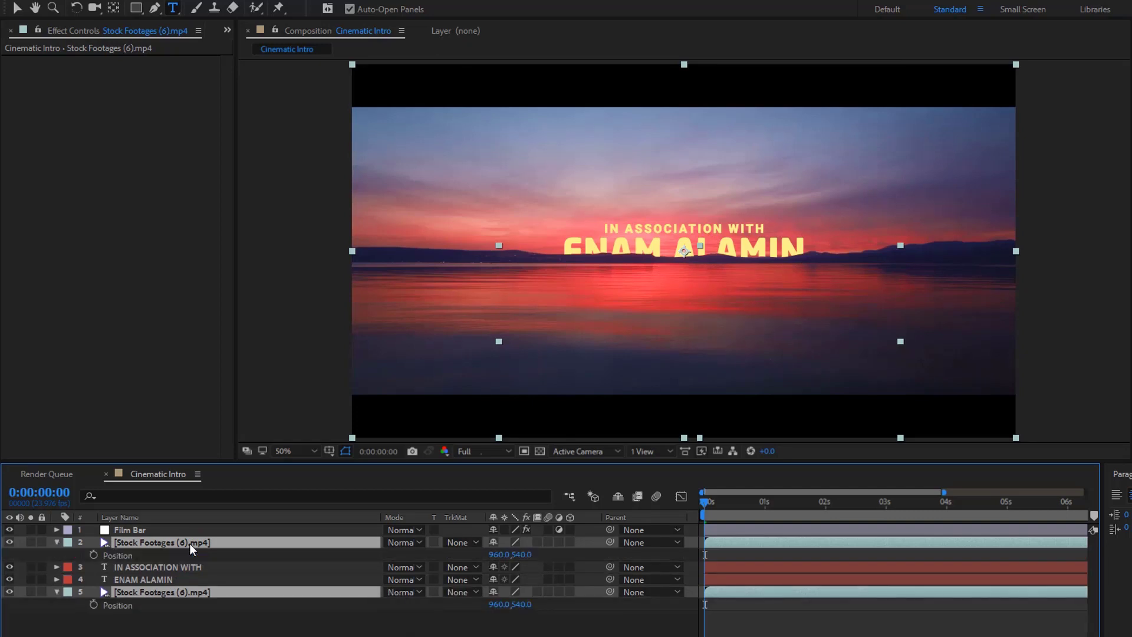
{"action": "left_click", "coordinate": [94, 556]}
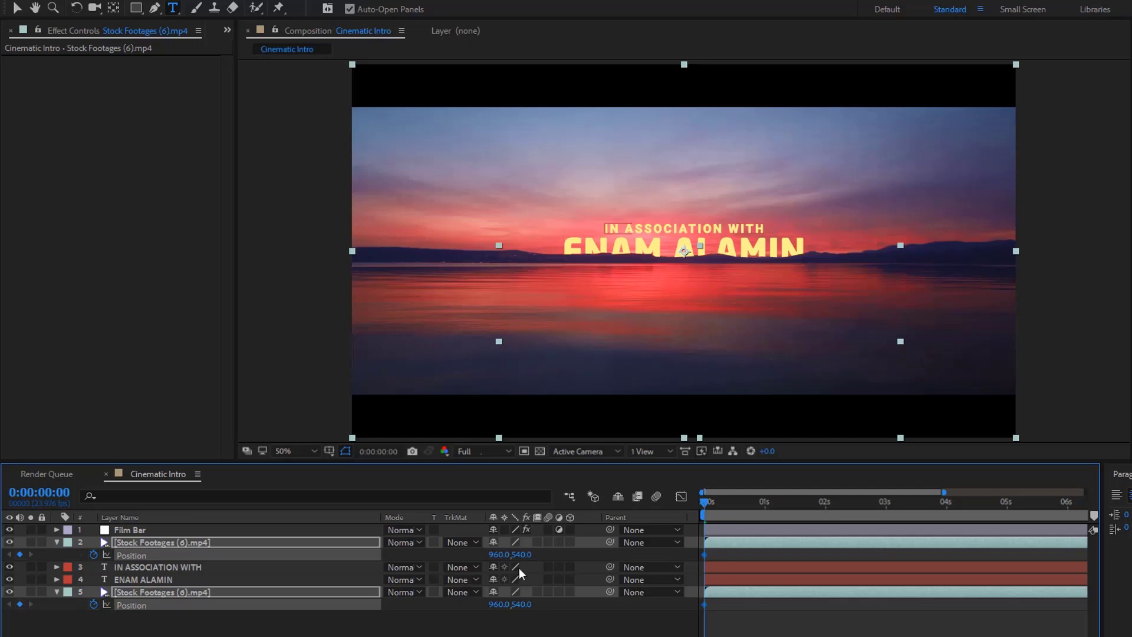
{"action": "left_click_drag", "start_coordinate": [526, 560], "coordinate": [441, 567]}
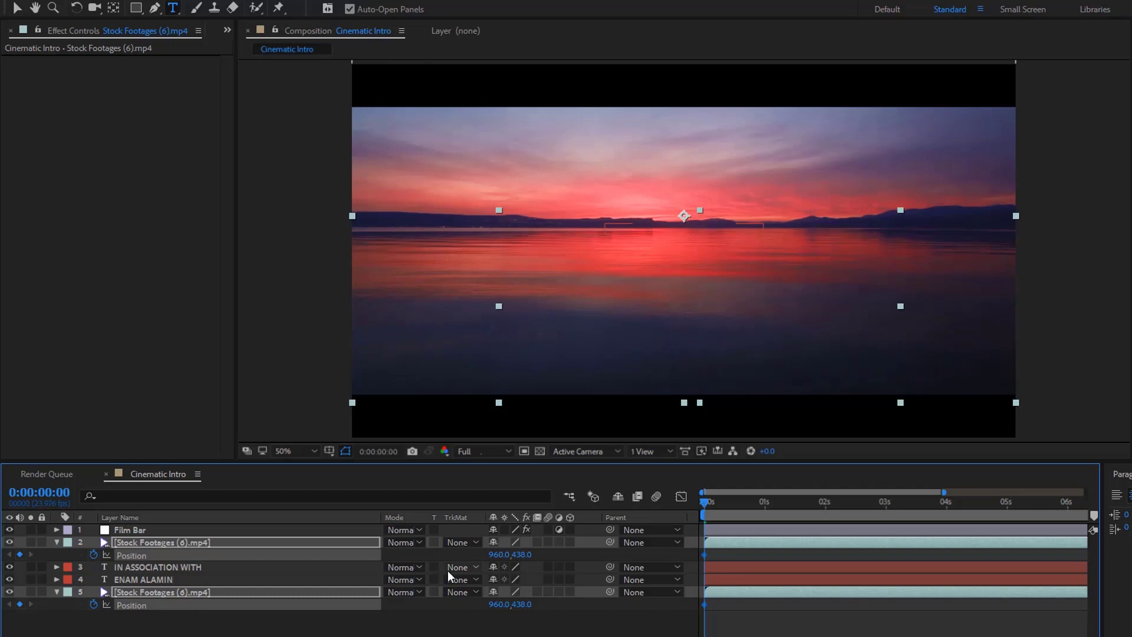
Step: Lower both footage copies at the last frame, 9:23, and preview the rise
{"action": "key", "text": "minus"}
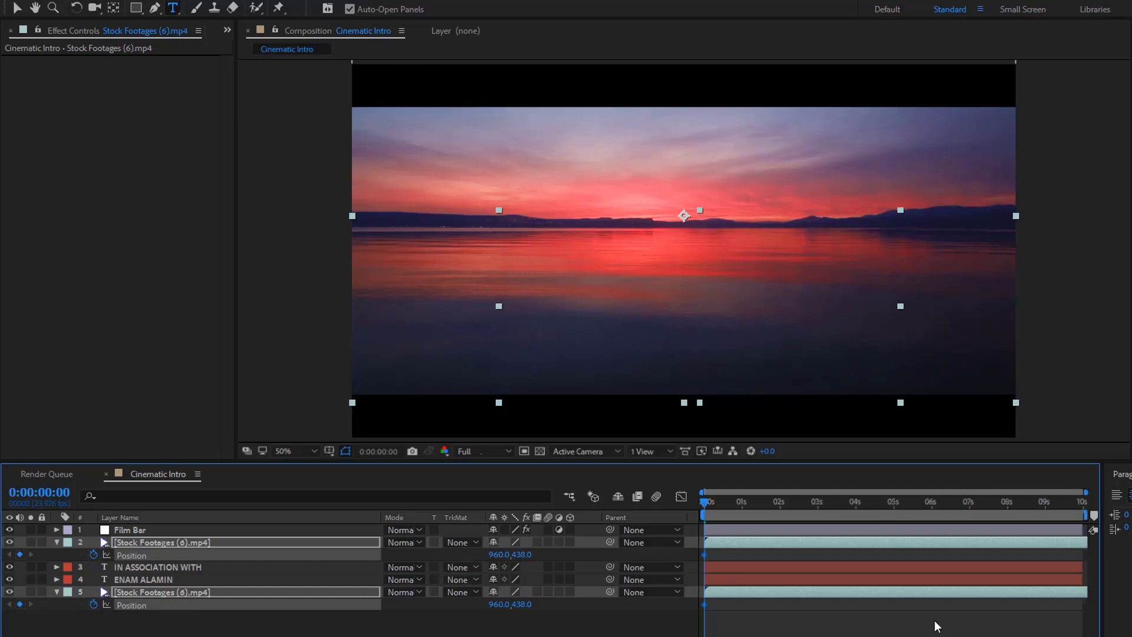
{"action": "key", "text": "End"}
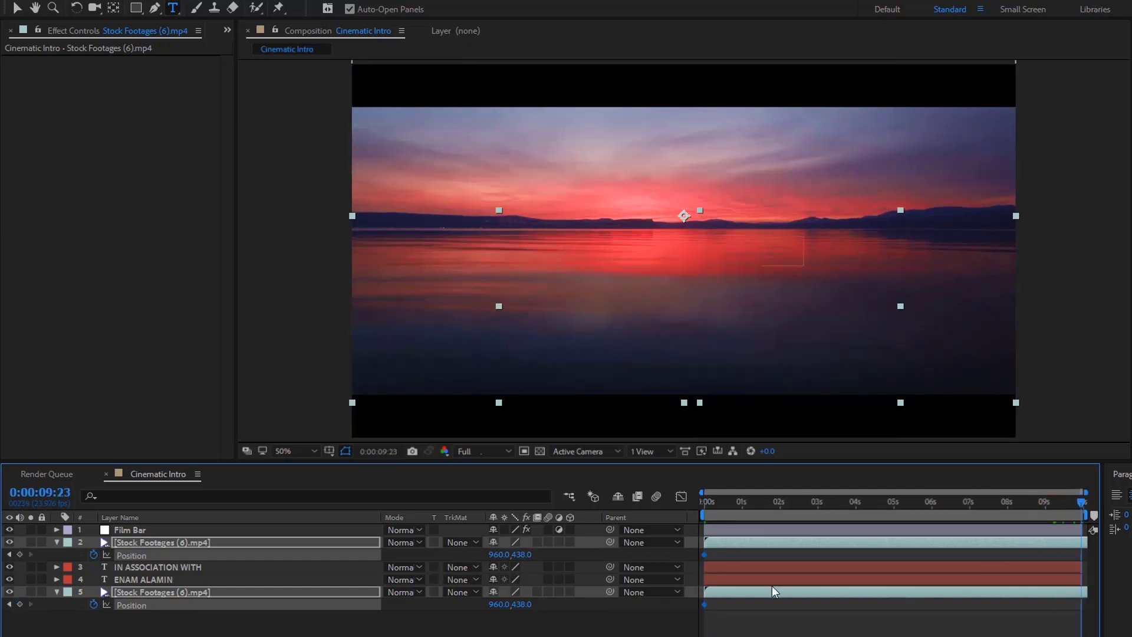
{"action": "left_click_drag", "start_coordinate": [523, 554], "coordinate": [651, 553]}
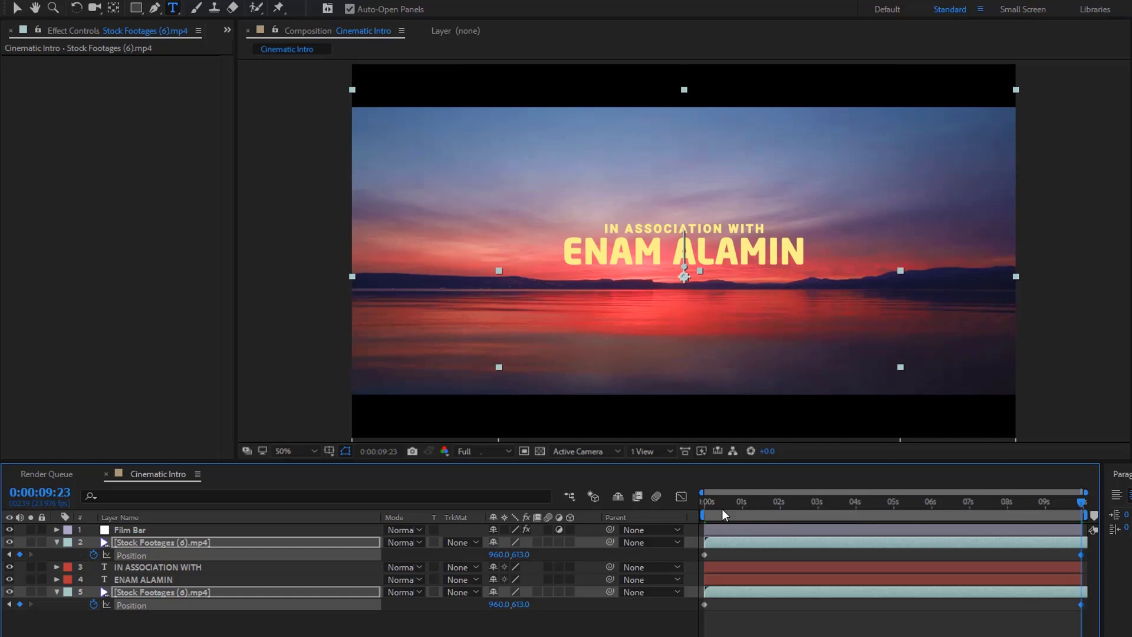
{"action": "key", "text": "space"}
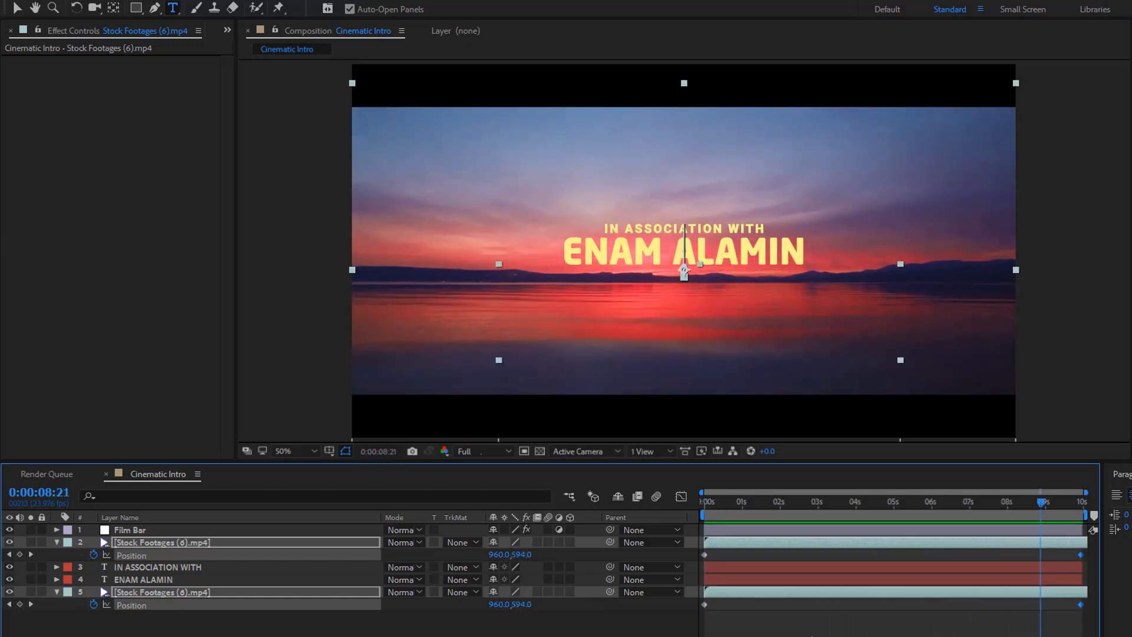
Step: Keyframe both title layers' Position at 0s and at the shot's end
{"action": "left_click", "coordinate": [162, 580]}
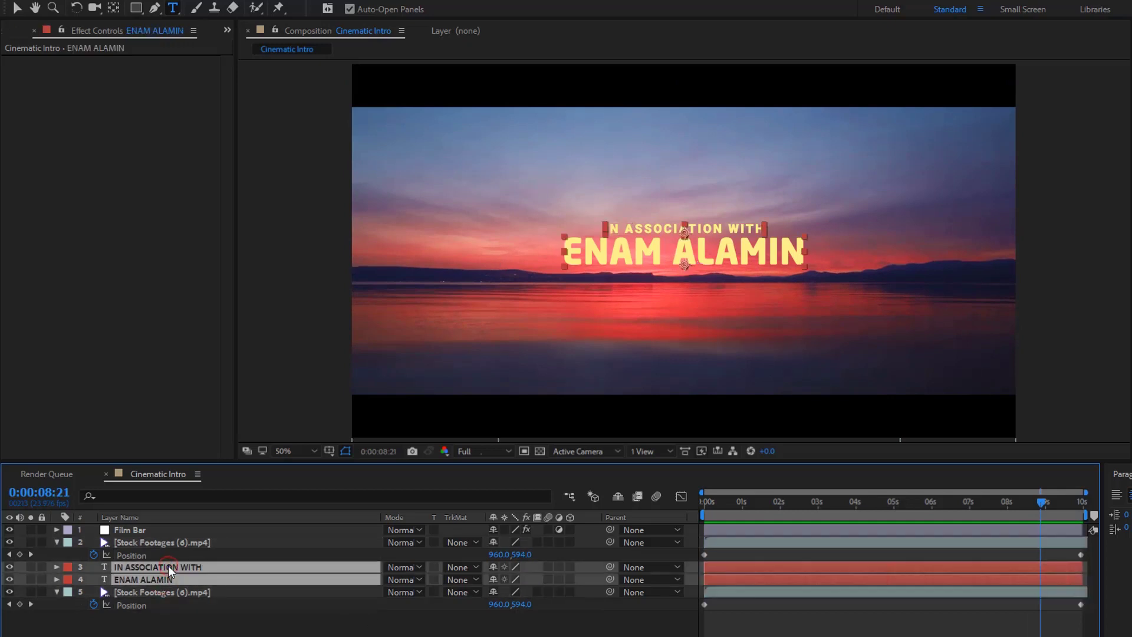
{"action": "left_click_drag", "start_coordinate": [719, 512], "coordinate": [615, 524]}
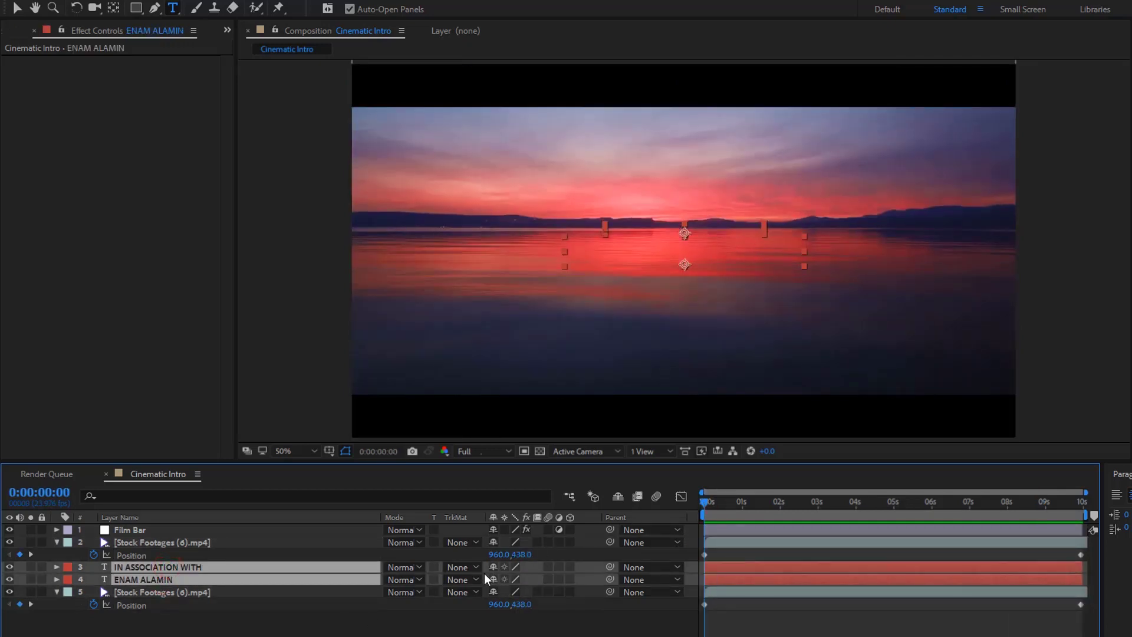
{"action": "key", "text": "p"}
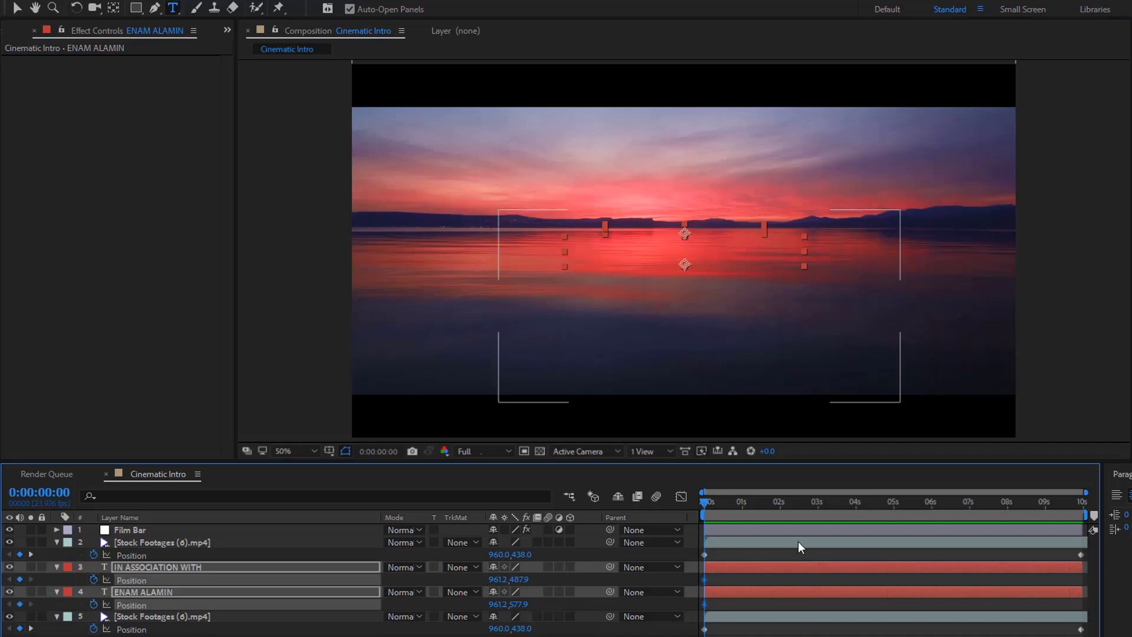
{"action": "left_click_drag", "start_coordinate": [957, 511], "coordinate": [1123, 521]}
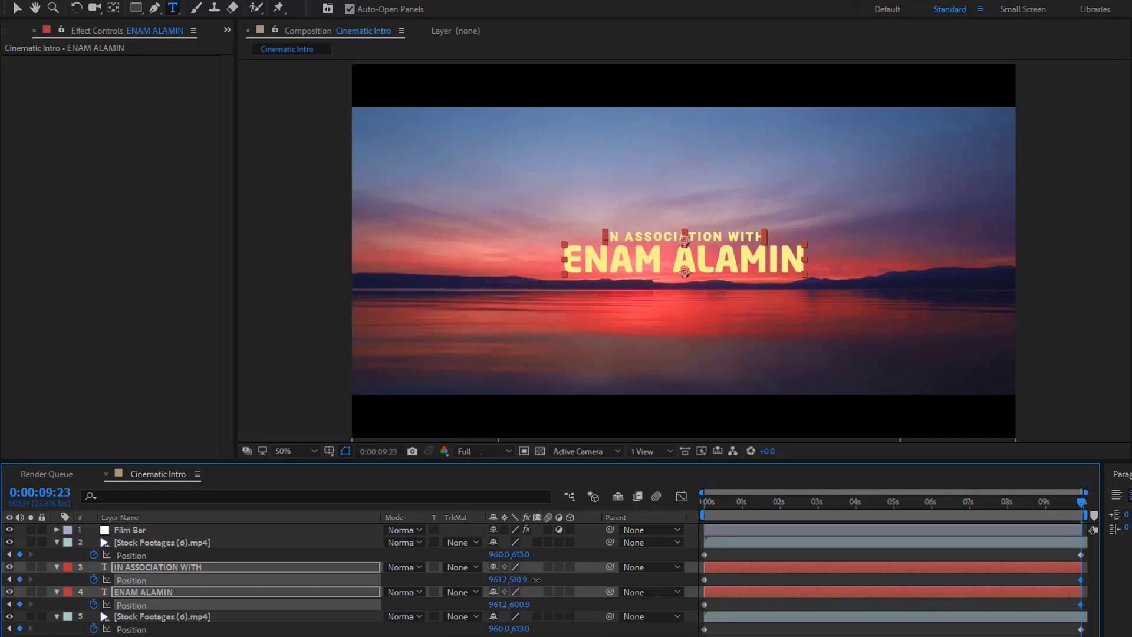
{"action": "left_click_drag", "start_coordinate": [729, 502], "coordinate": [651, 505]}
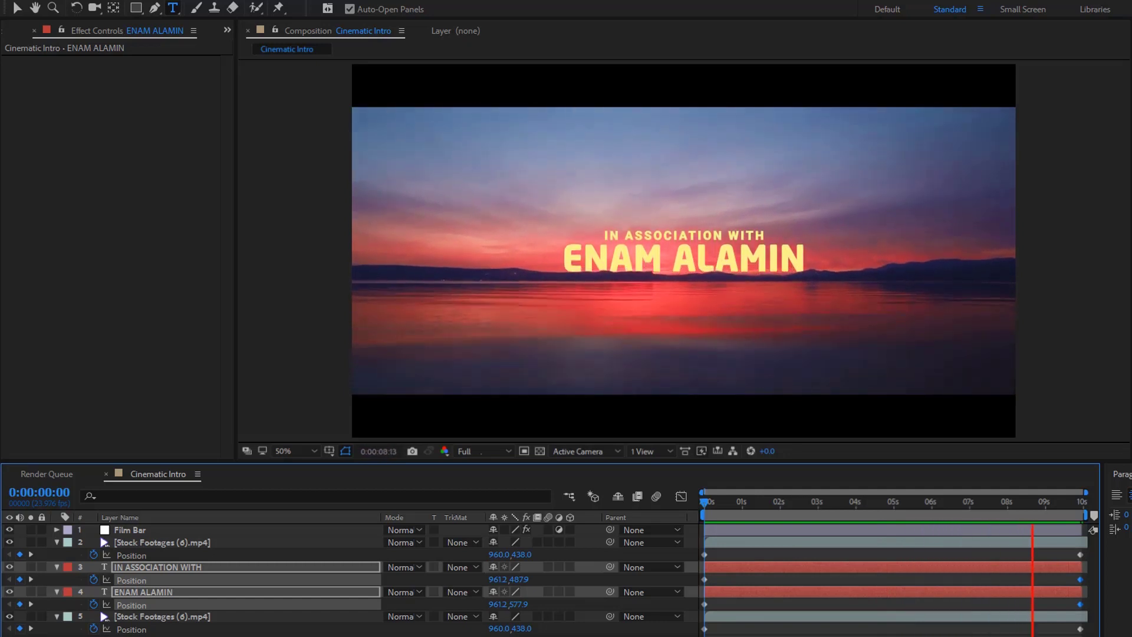
Step: Apply Easy Ease to all position keyframes
{"action": "key", "text": "apostrophe"}
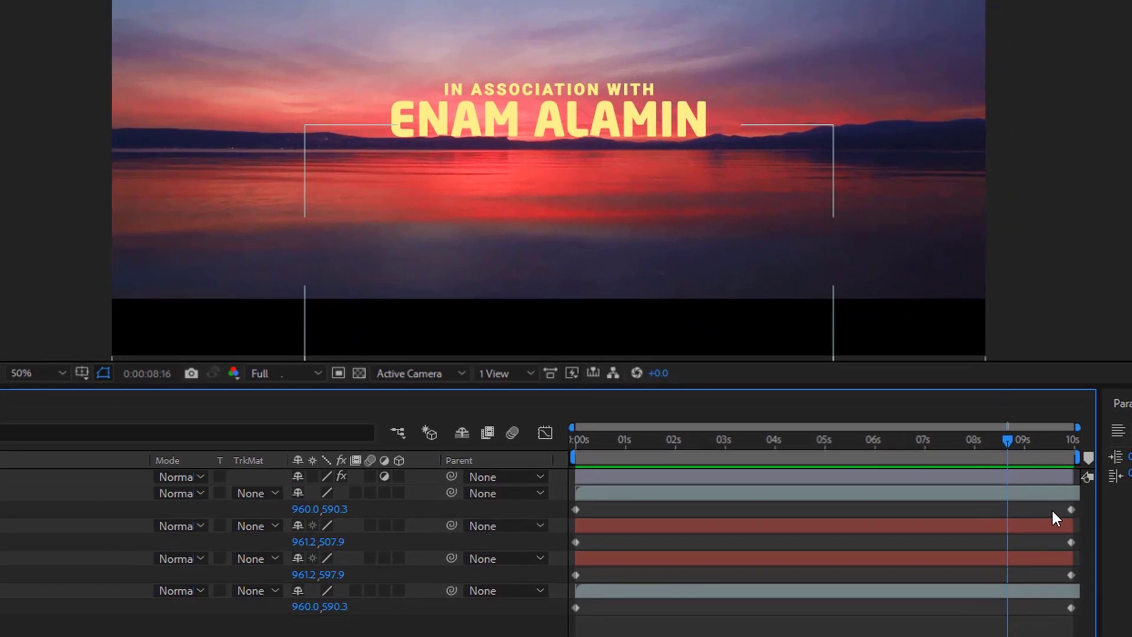
{"action": "key", "text": "ctrl+a"}
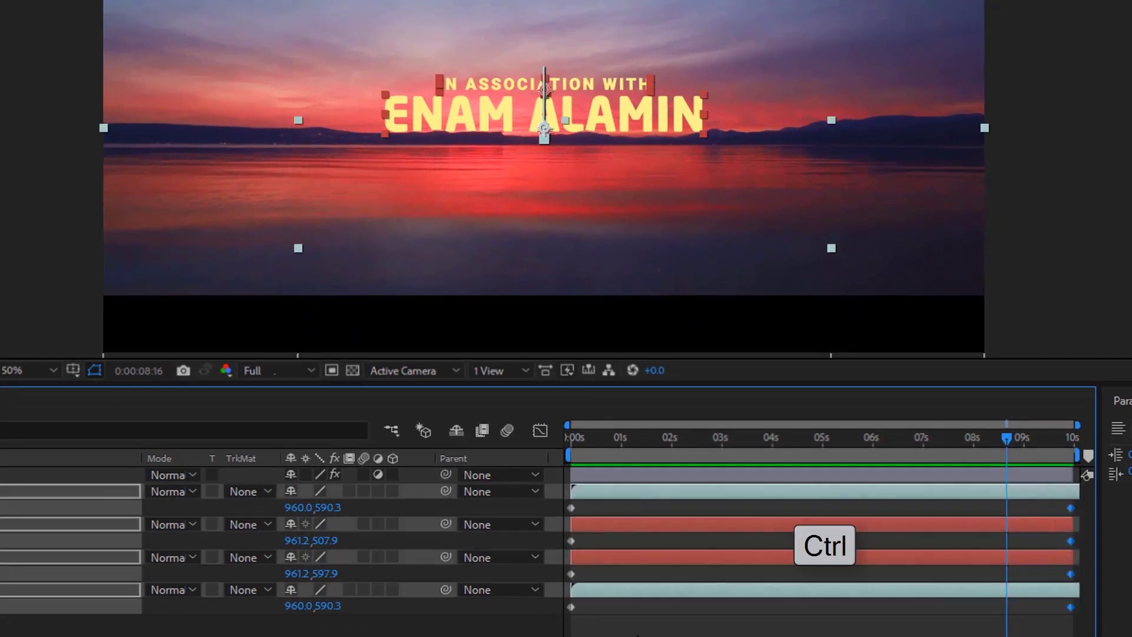
{"action": "right_click", "coordinate": [572, 507]}
{"action": "left_click", "coordinate": [888, 553]}
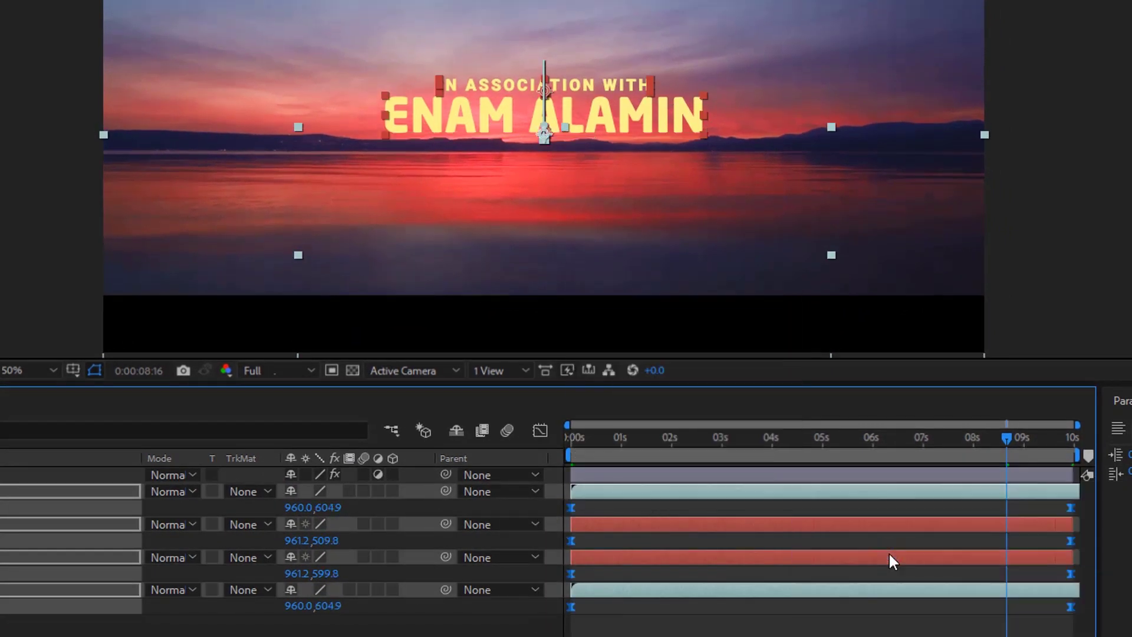
Step: Stretch the ending influence on the speed graph so the motion slows longer
{"action": "left_click", "coordinate": [540, 431]}
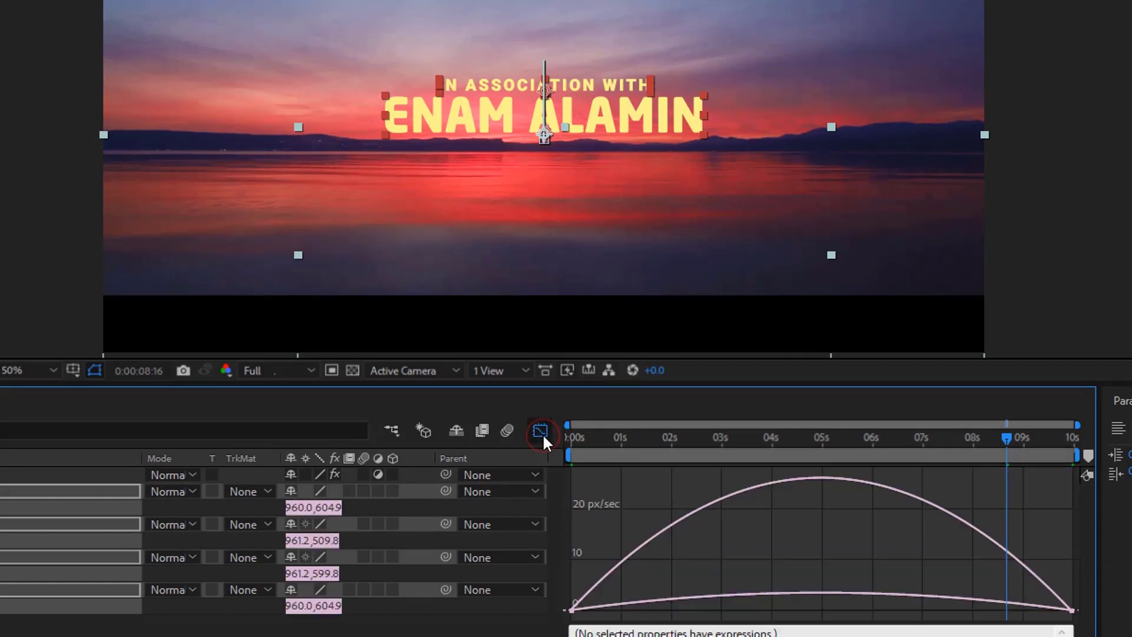
{"action": "left_click", "coordinate": [1057, 590]}
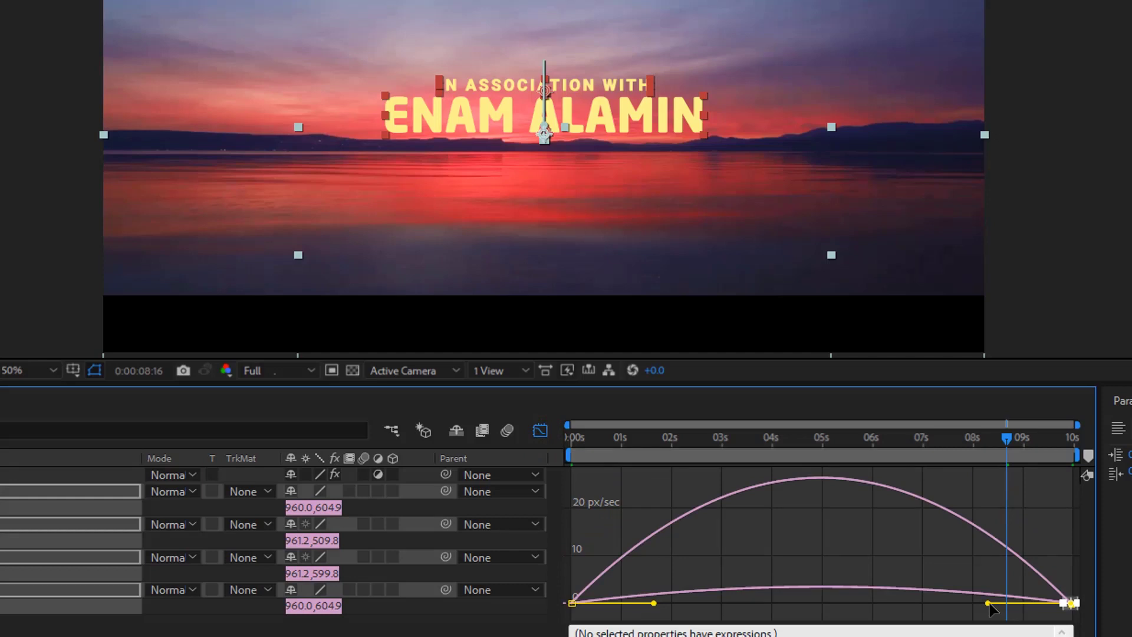
{"action": "left_click_drag", "start_coordinate": [987, 603], "coordinate": [924, 604]}
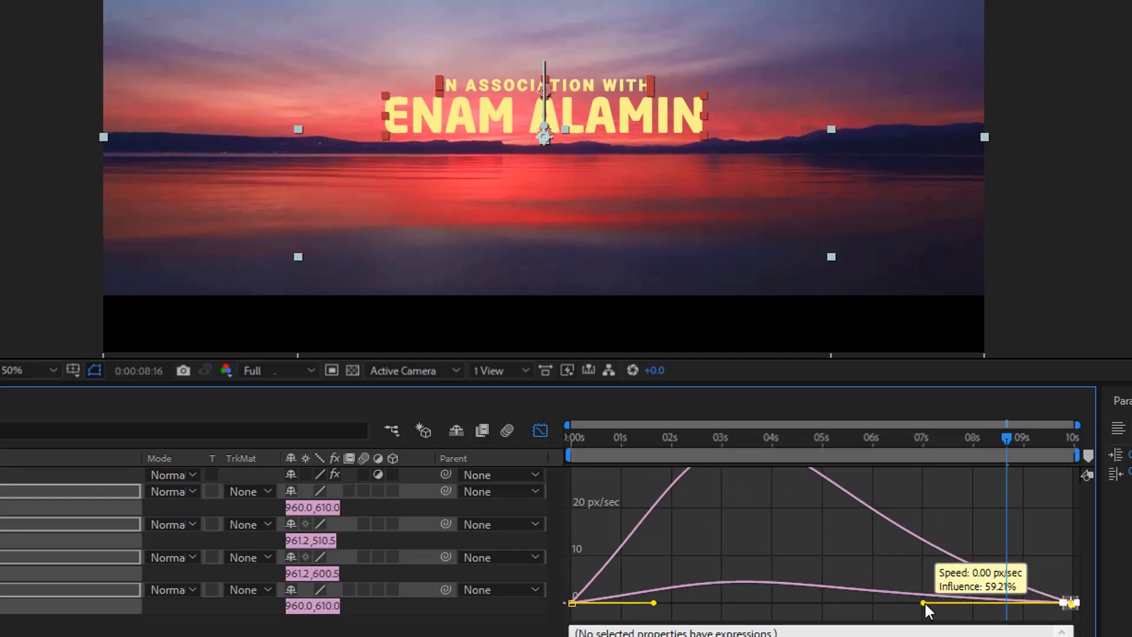
{"action": "left_click", "coordinate": [539, 431]}
{"action": "left_click_drag", "start_coordinate": [587, 440], "coordinate": [537, 449]}
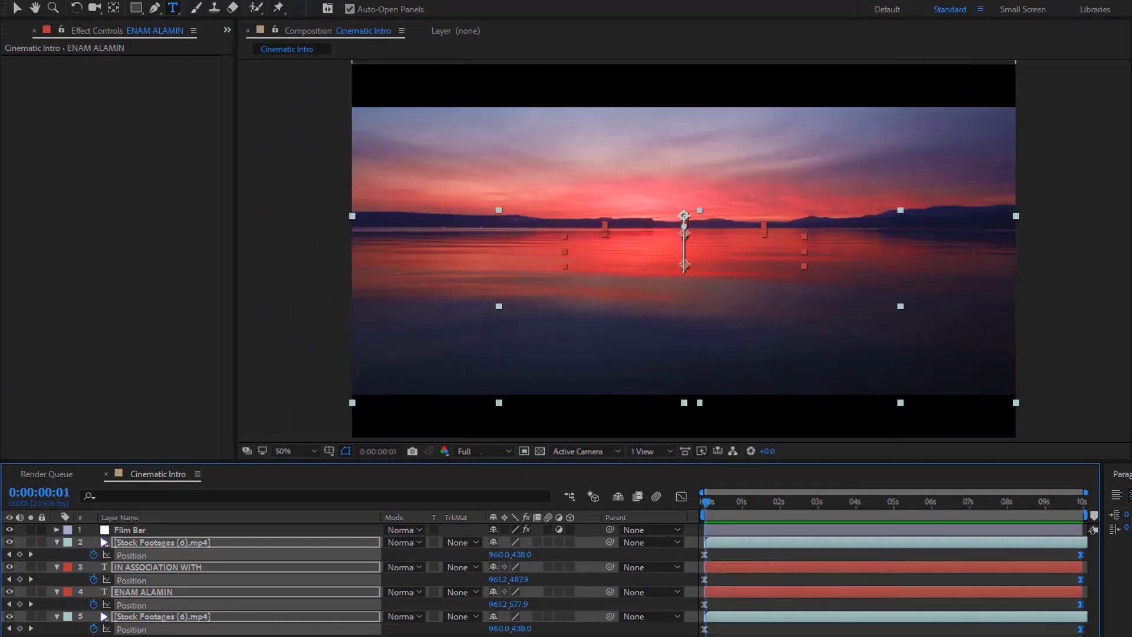
Step: Set the IN ASSOCIATION WITH and ENAM ALAMIN title layers to Screen mode
{"action": "left_click", "coordinate": [161, 591]}
{"action": "left_click", "coordinate": [170, 569], "text": "ctrl"}
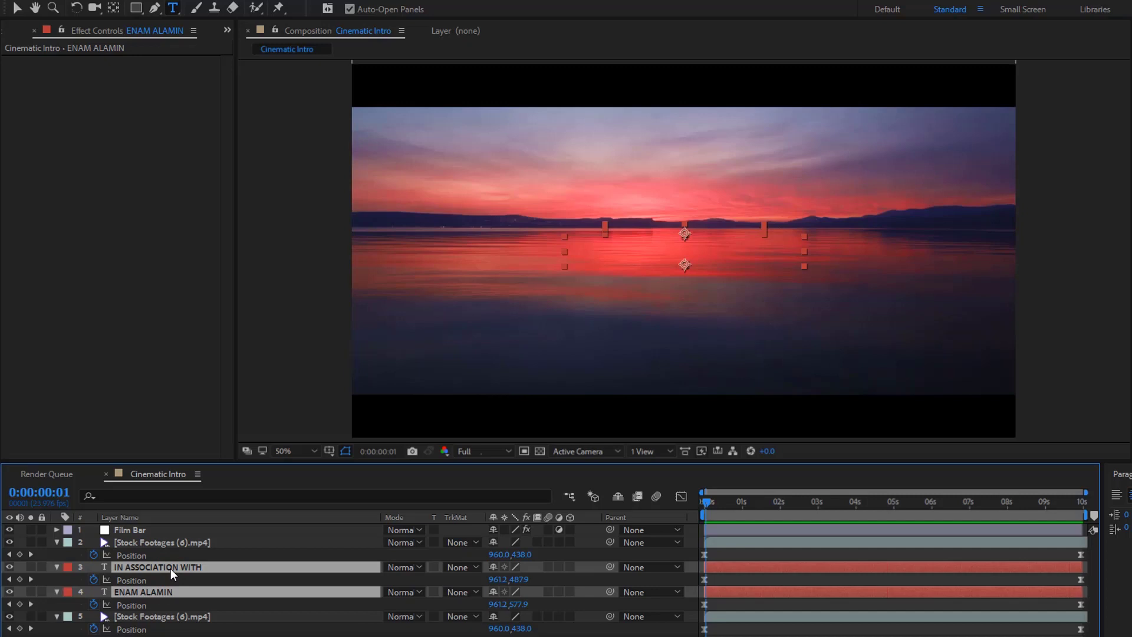
{"action": "left_click", "coordinate": [404, 567]}
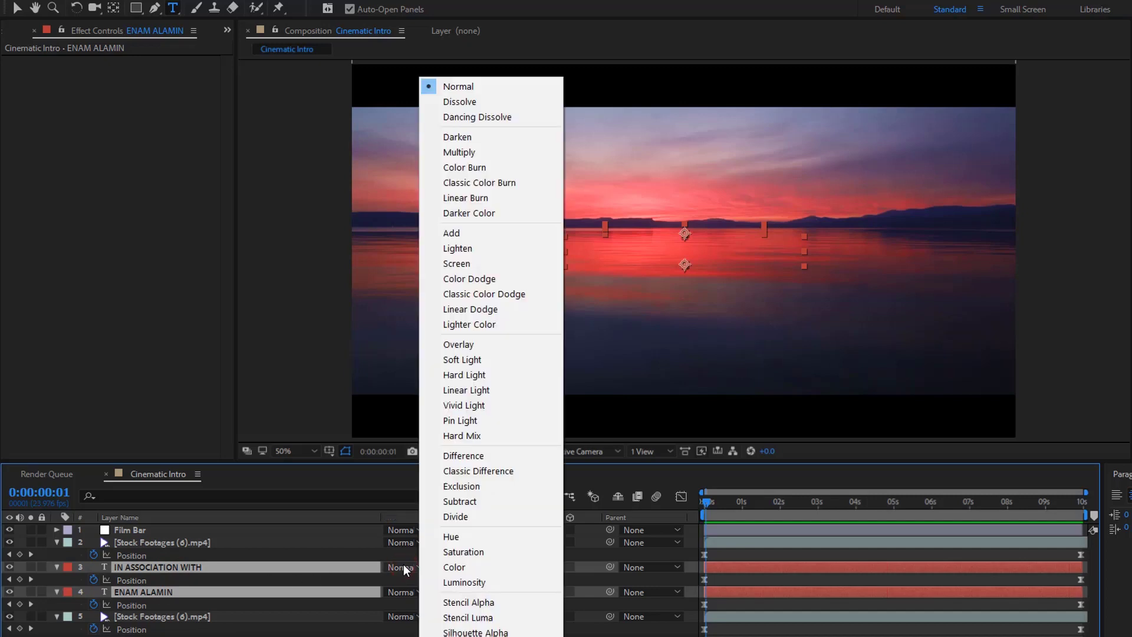
{"action": "left_click", "coordinate": [483, 264]}
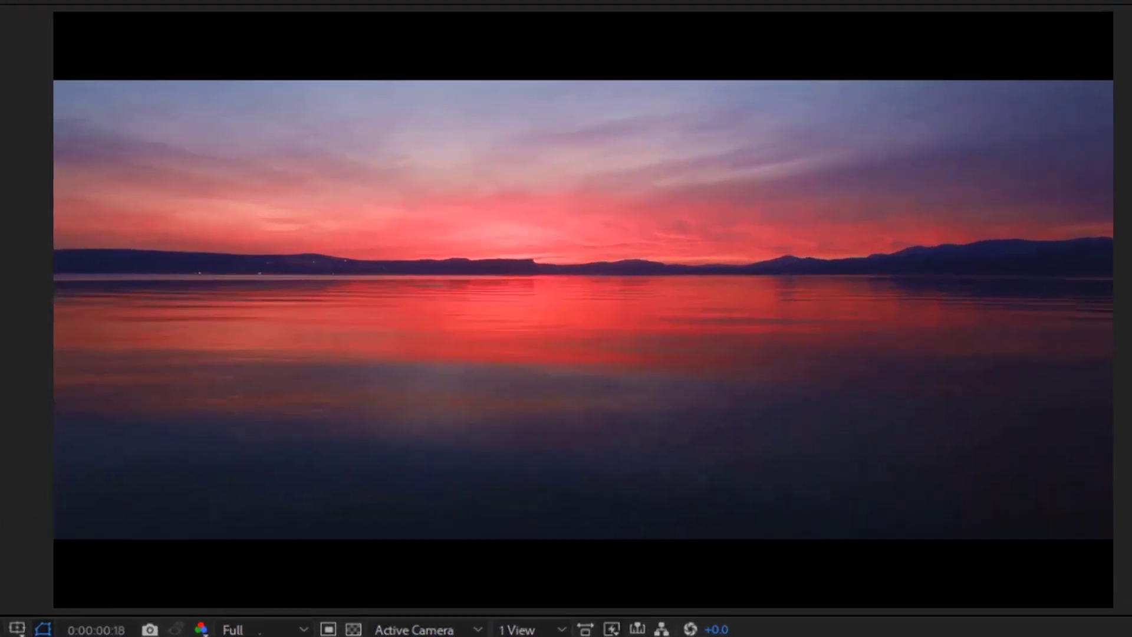